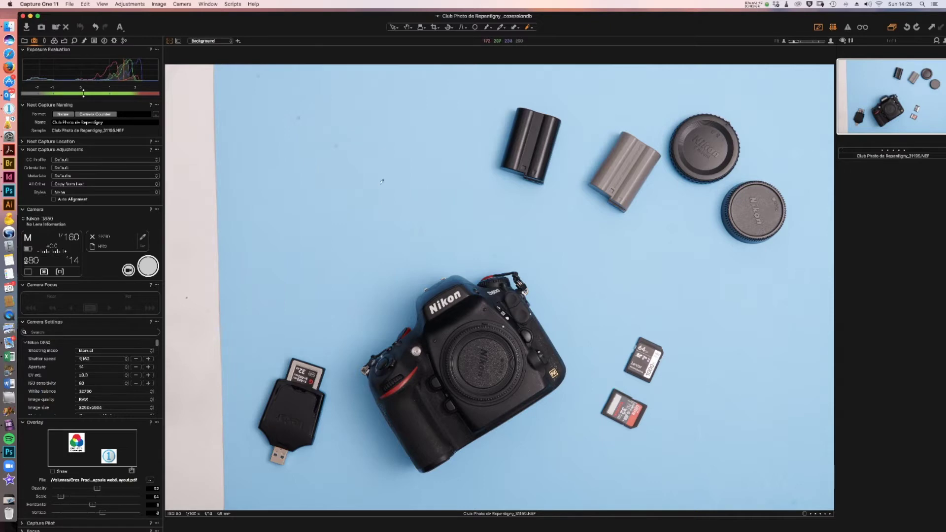
# Step: Load Layout.pdf from the Capture One folder in Finder as the session's overlay and show it over the photo
pyautogui.press('super+Tab')
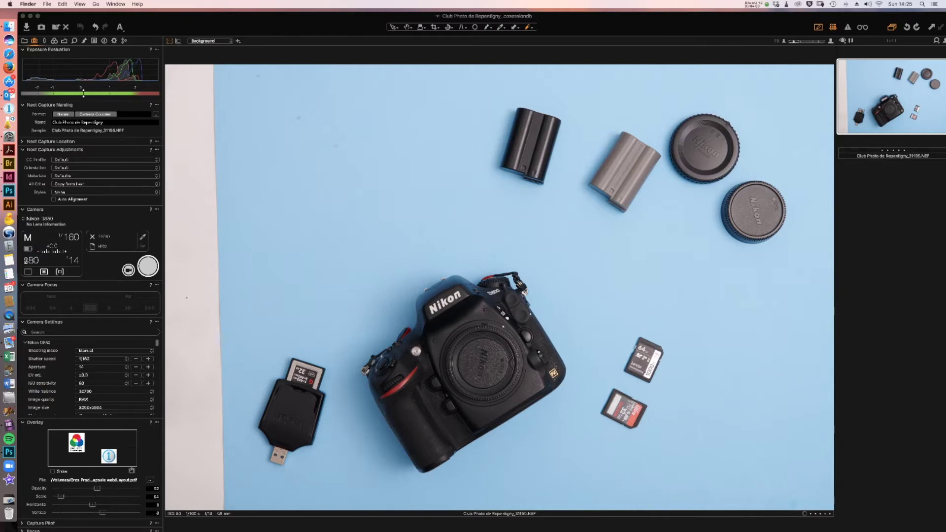
pyautogui.click(617, 235)
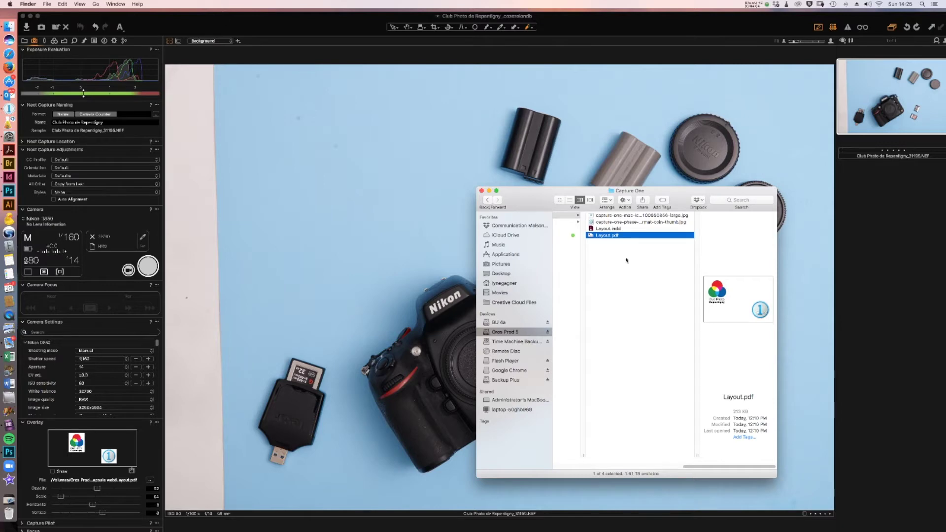
pyautogui.moveTo(590, 236); pyautogui.dragTo(99, 449)
pyautogui.press('super+w')
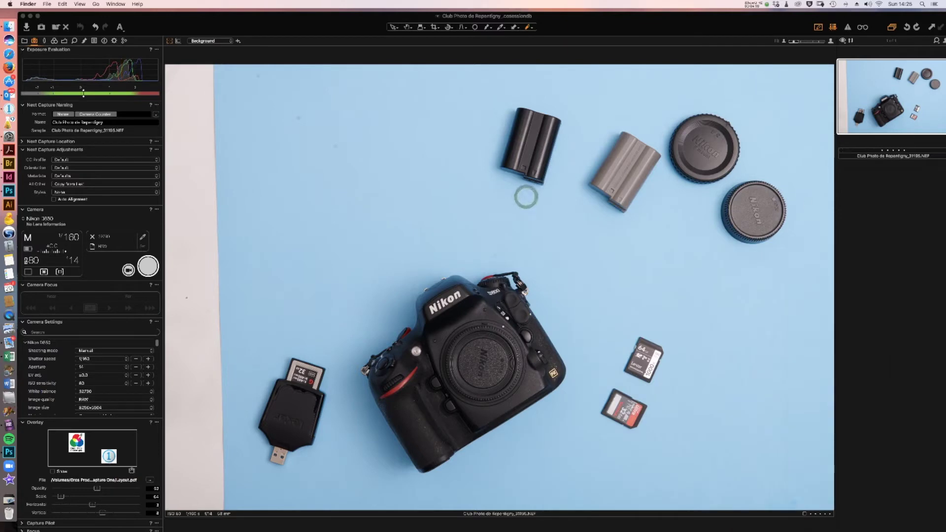
pyautogui.click(53, 472)
pyautogui.click(53, 471)
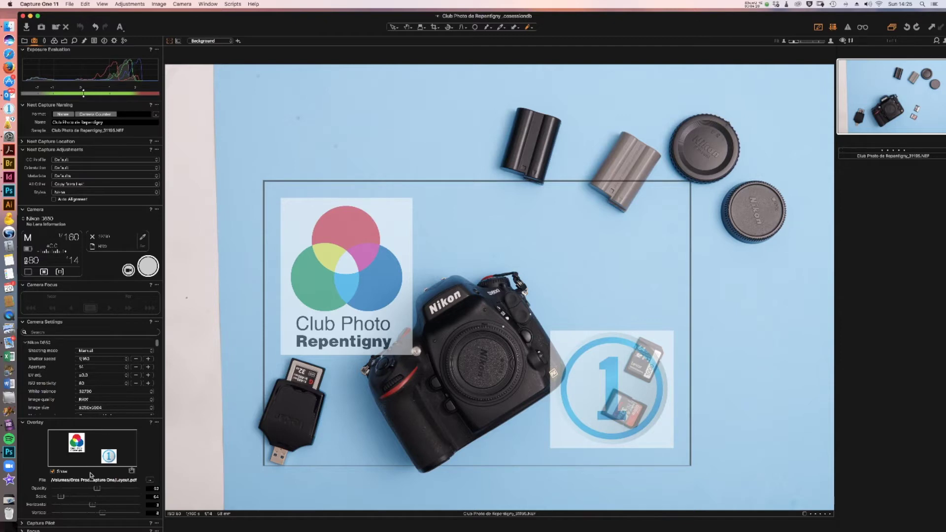
# Step: Set the layout overlay's opacity to 53 and its scale to 63, and enable repositioning it over the image
pyautogui.moveTo(92, 489)
pyautogui.mouseDown()
pyautogui.moveTo(54, 490)
pyautogui.moveTo(192, 498)
pyautogui.moveTo(99, 491)
pyautogui.mouseUp()
pyautogui.moveTo(63, 497); pyautogui.dragTo(60, 497)
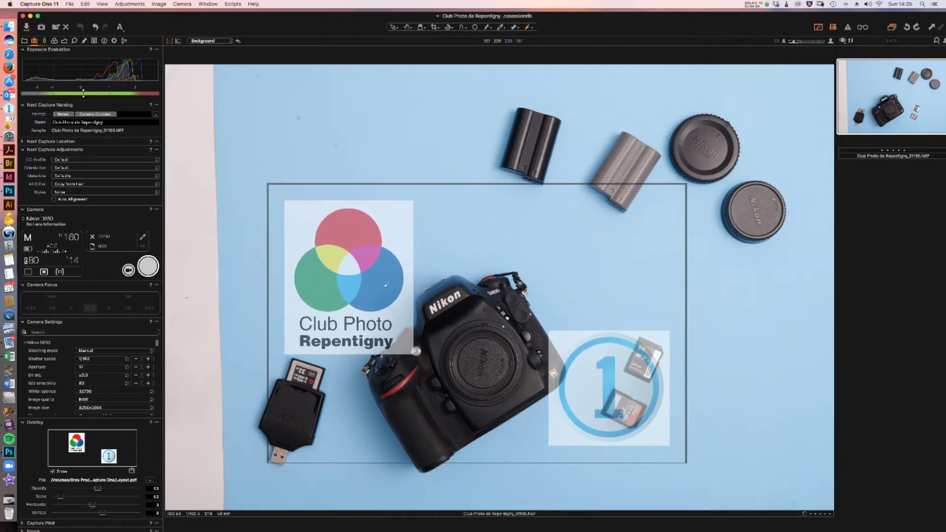
pyautogui.click(132, 470)
# Step: Check the rearranged objects against the overlay in live view, close it and take a new photo
pyautogui.click(128, 271)
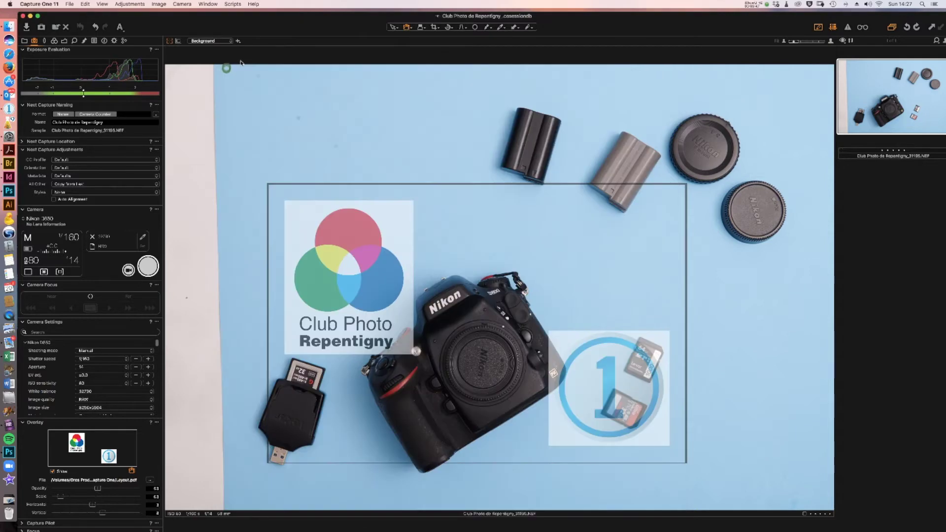
pyautogui.click(228, 66)
pyautogui.click(150, 268)
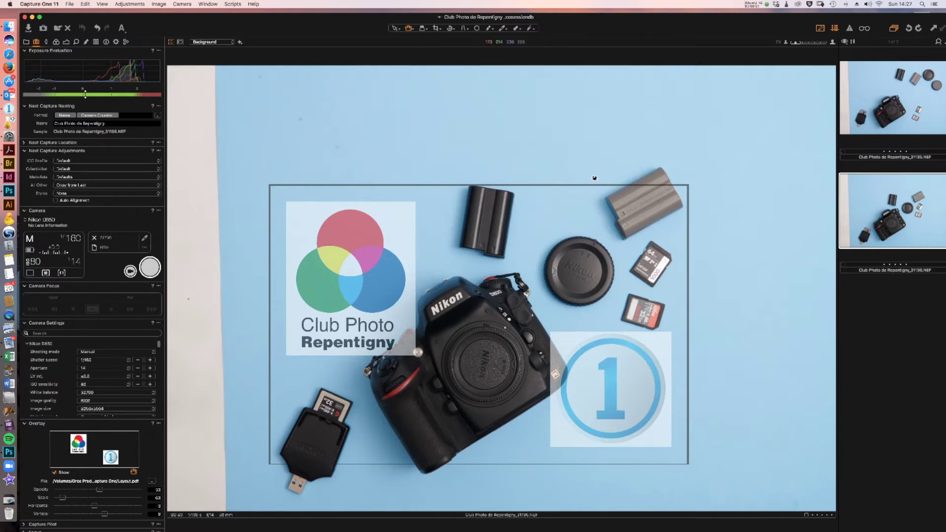
pyautogui.moveTo(243, 169); pyautogui.dragTo(720, 493)
pyautogui.moveTo(275, 28); pyautogui.dragTo(278, 32)
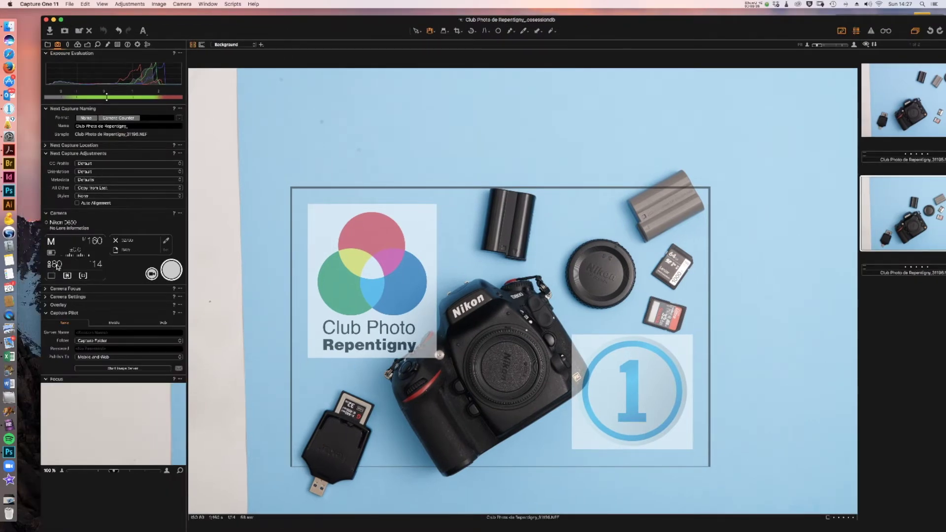
# Step: Set the camera's ISO to 100 and its aperture to 13, and expand the camera settings
pyautogui.click(57, 265)
pyautogui.click(73, 274)
pyautogui.click(46, 297)
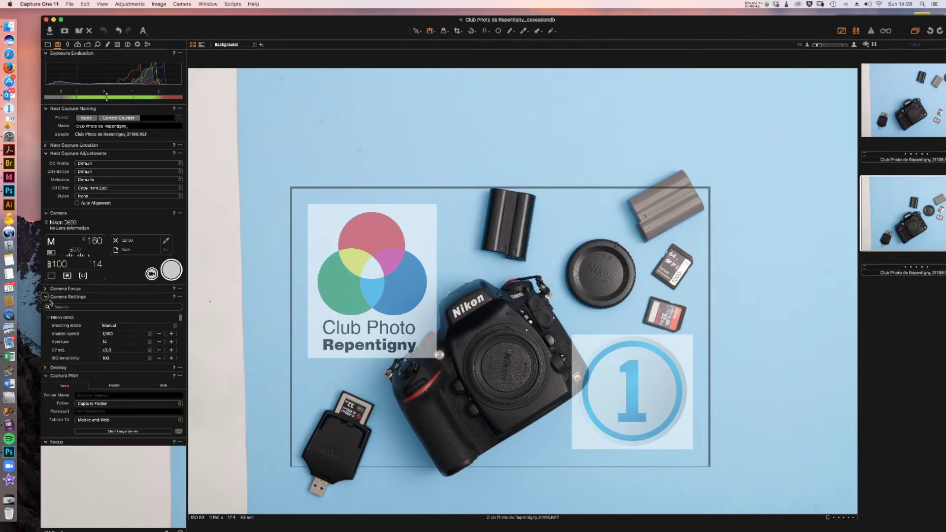
pyautogui.moveTo(180, 319)
pyautogui.mouseDown()
pyautogui.moveTo(181, 337)
pyautogui.moveTo(181, 315)
pyautogui.mouseUp()
pyautogui.scroll(-1, 97, 265)
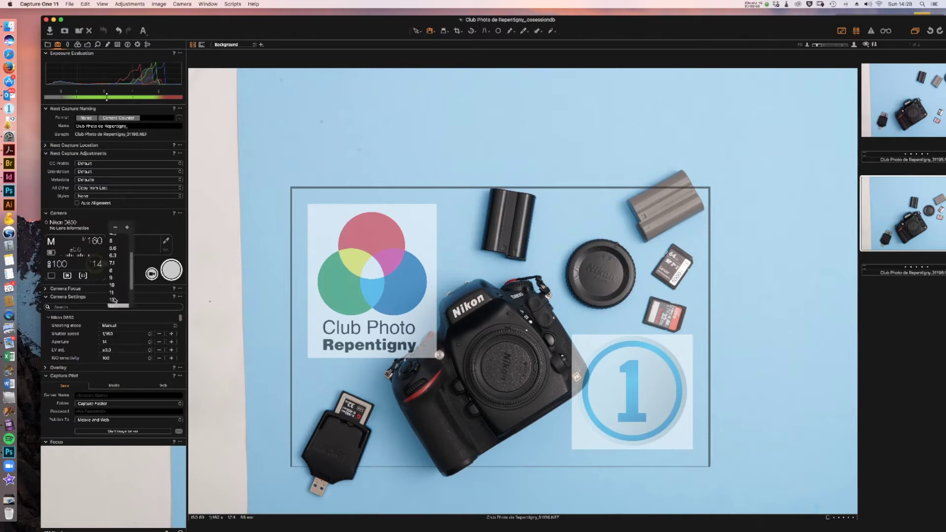
# Step: Take a photo with the new exposure settings, reduce the ISO to 80 and take another
pyautogui.click(171, 272)
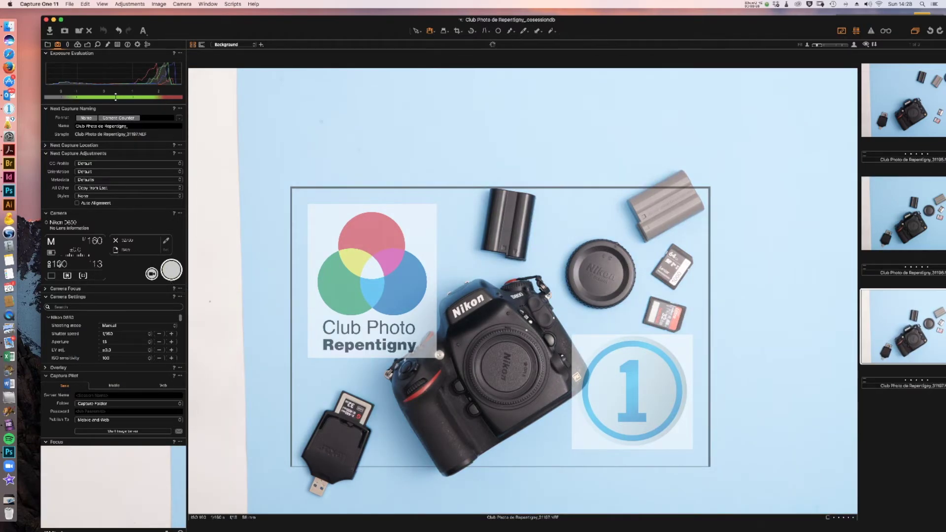
pyautogui.scroll(-1, 59, 264)
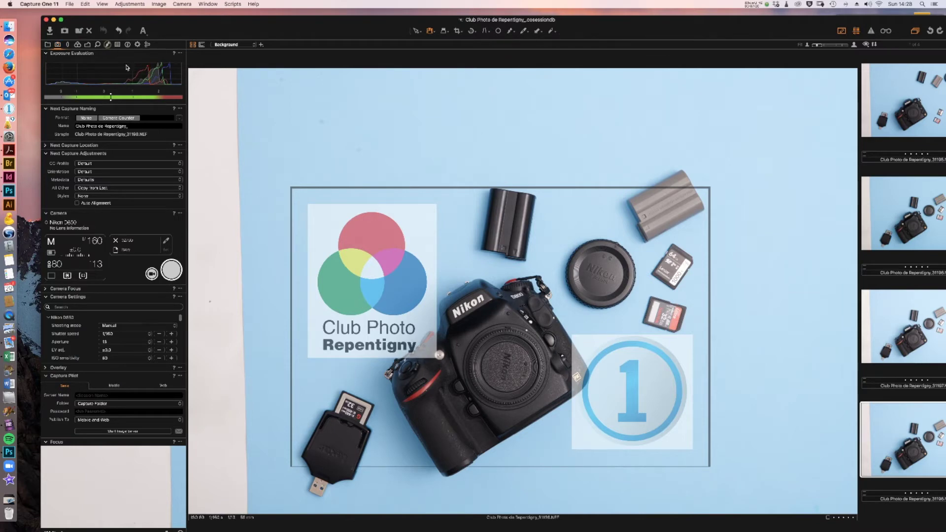
# Step: Correct the latest capture's white balance by sampling the white paper beside the blue background
pyautogui.click(108, 44)
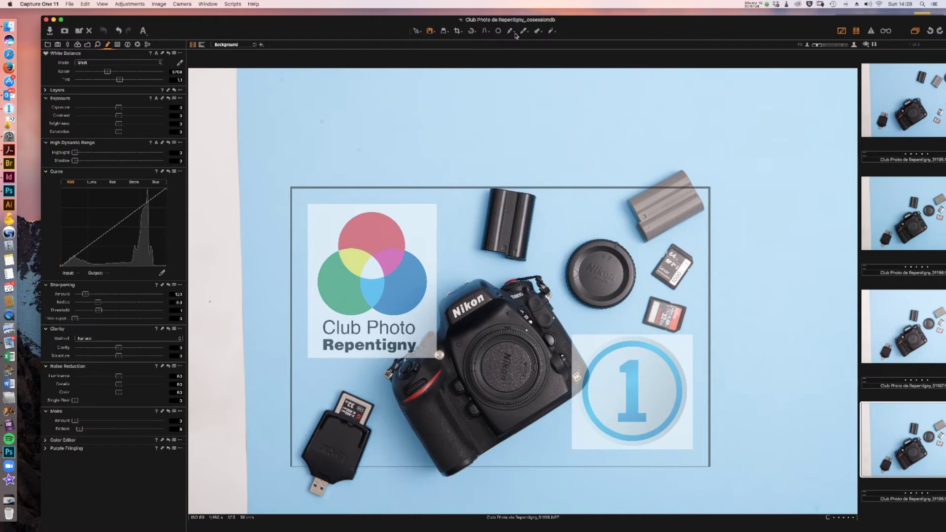
pyautogui.click(524, 31)
pyautogui.click(212, 166)
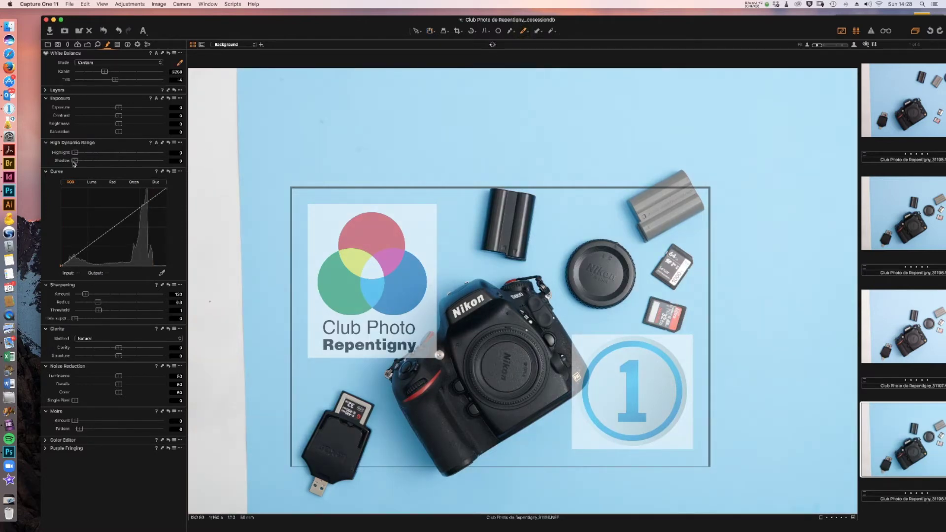
# Step: Raise the latest capture's shadow recovery to 21 and increase its clarity and sharpening amount
pyautogui.moveTo(76, 162); pyautogui.dragTo(94, 162)
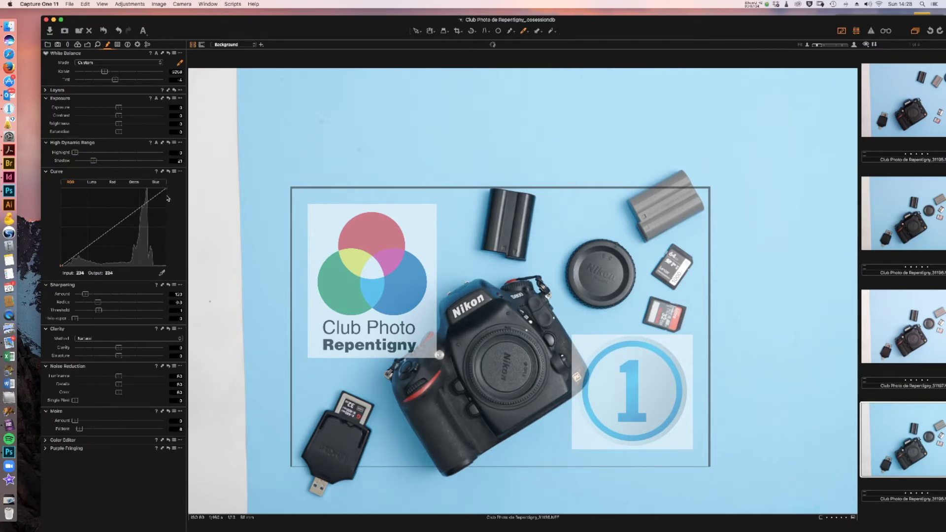
pyautogui.moveTo(166, 191)
pyautogui.mouseDown()
pyautogui.moveTo(158, 185)
pyautogui.moveTo(172, 192)
pyautogui.mouseUp()
pyautogui.moveTo(119, 349); pyautogui.dragTo(134, 348)
pyautogui.moveTo(85, 295); pyautogui.dragTo(92, 296)
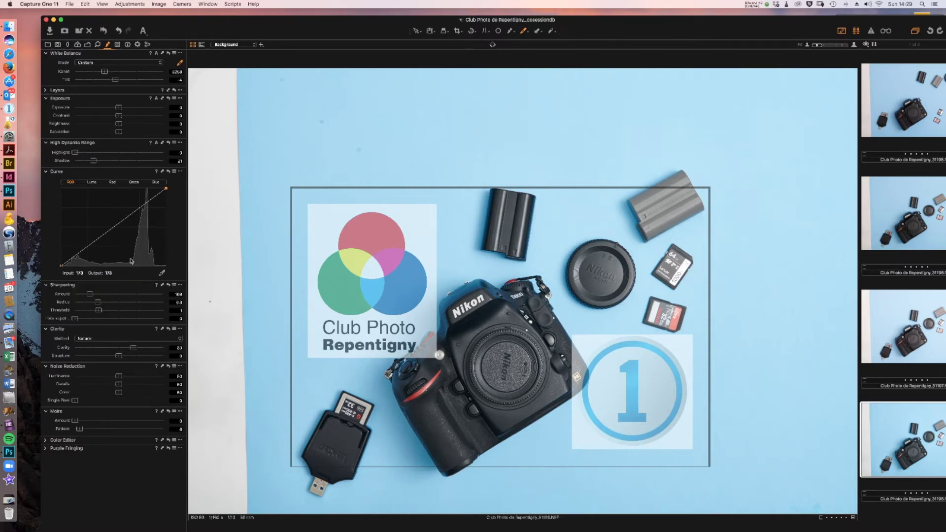
# Step: Return to the tethered capture tools and take another photo with the adjustments copied from the last one
pyautogui.click(58, 44)
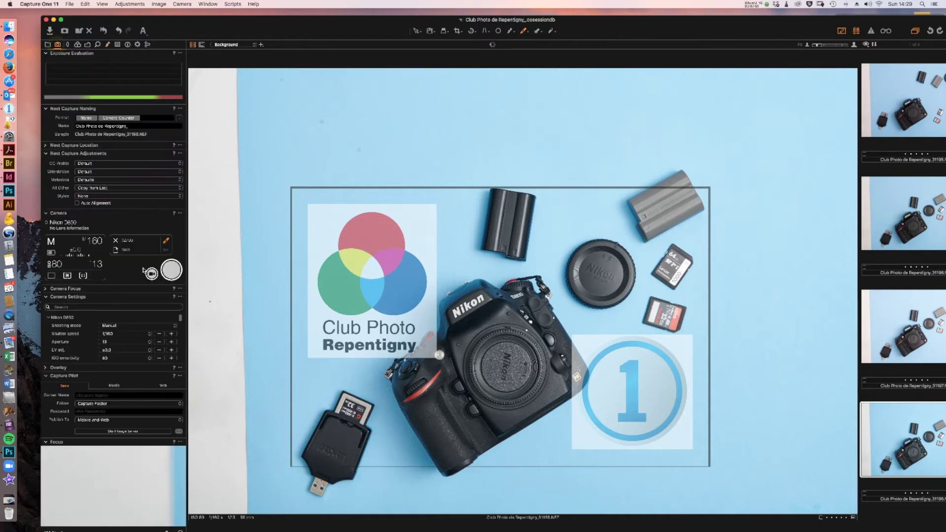
pyautogui.click(169, 280)
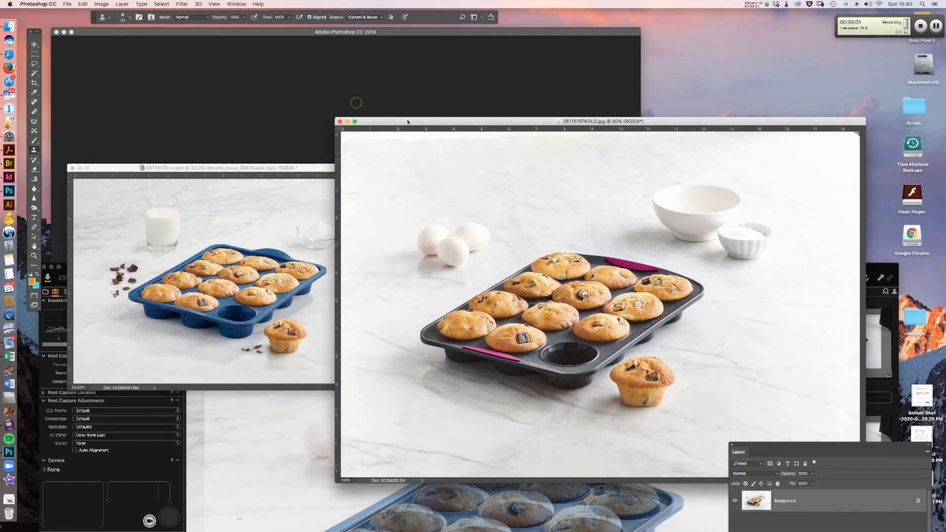
# Step: Compare the black muffin pan photo with the blue muffin pan composite in Photoshop
pyautogui.moveTo(408, 122); pyautogui.dragTo(415, 122)
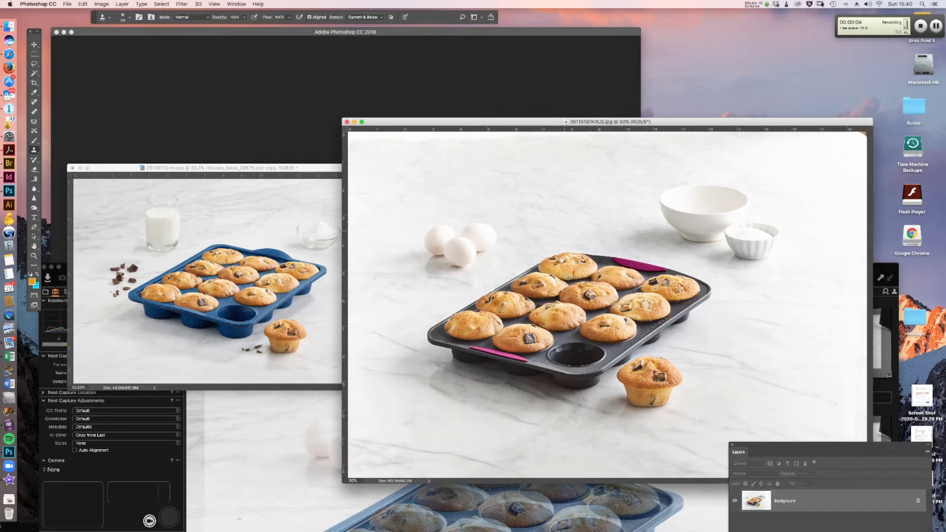
pyautogui.click(319, 172)
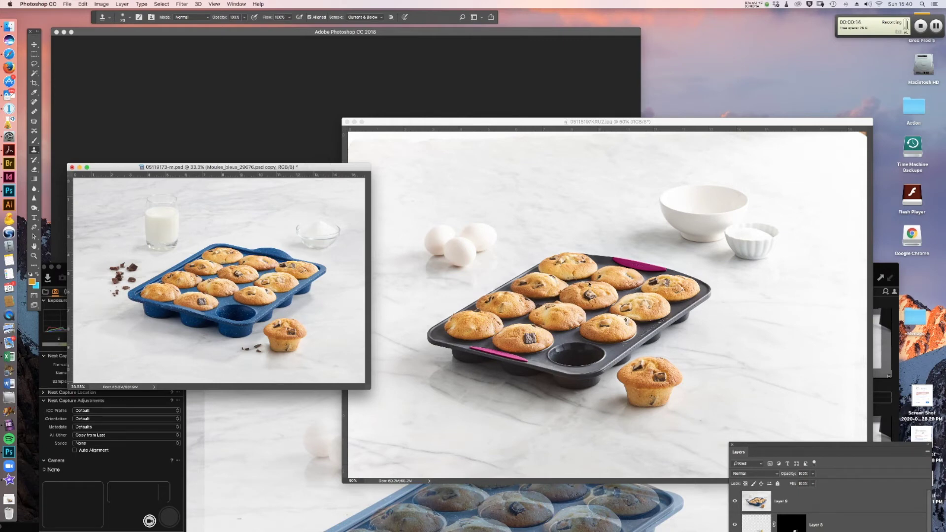
# Step: Switch to the Moules_bleus session in Capture One and compare the blue mould captures with the muffin overlay hidden and shown
pyautogui.doubleClick(880, 262)
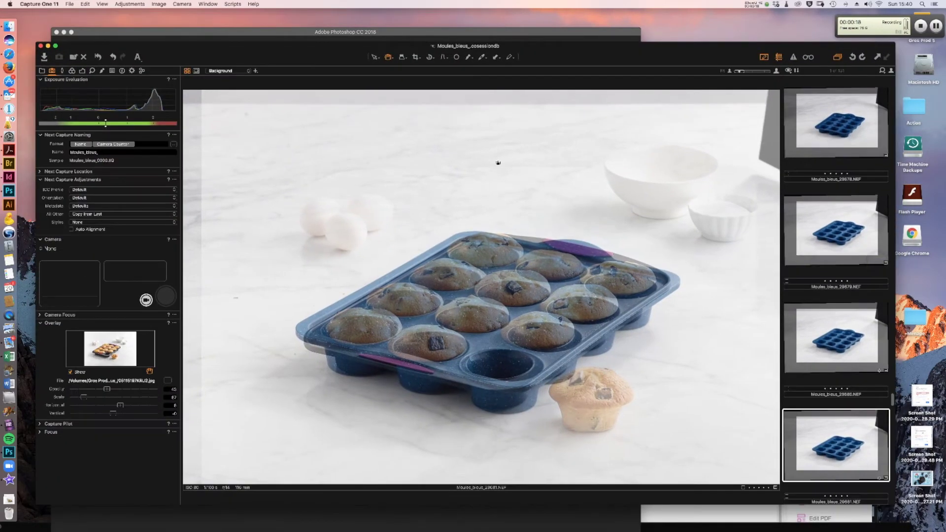
pyautogui.click(70, 372)
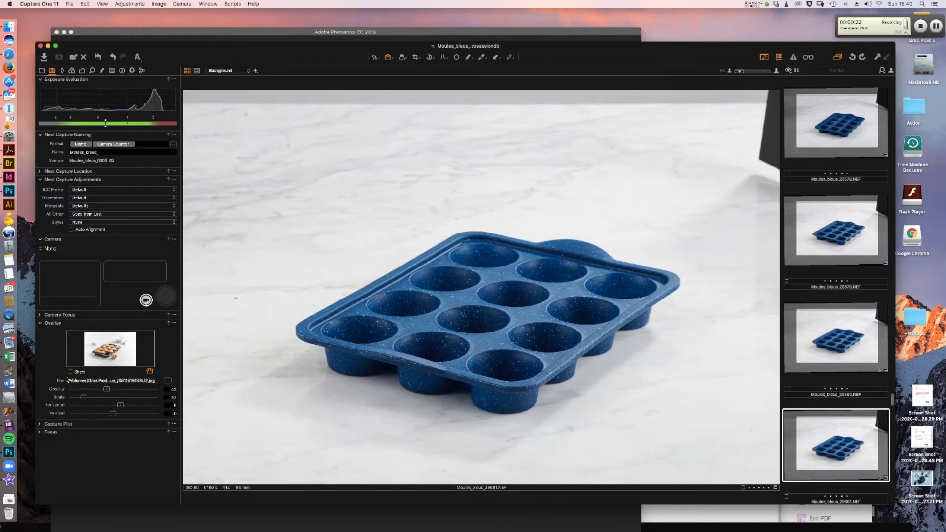
pyautogui.click(70, 373)
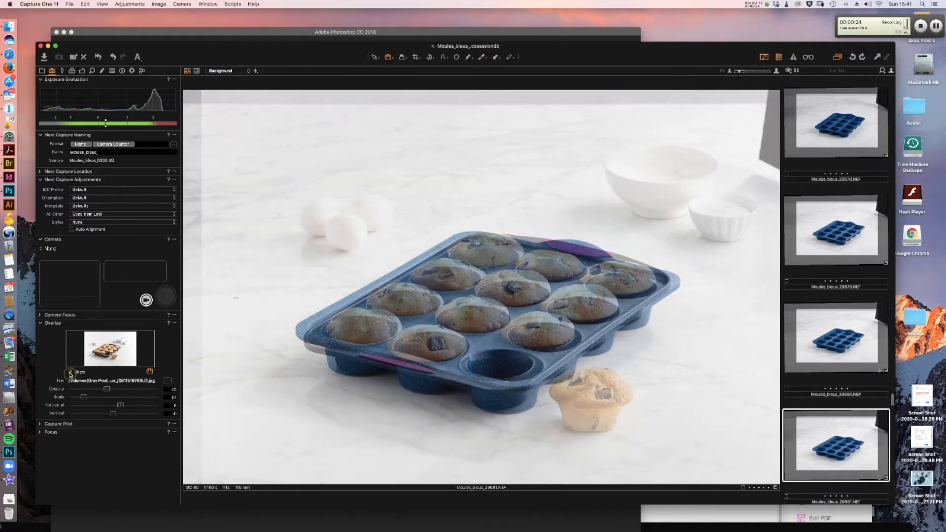
pyautogui.click(831, 122)
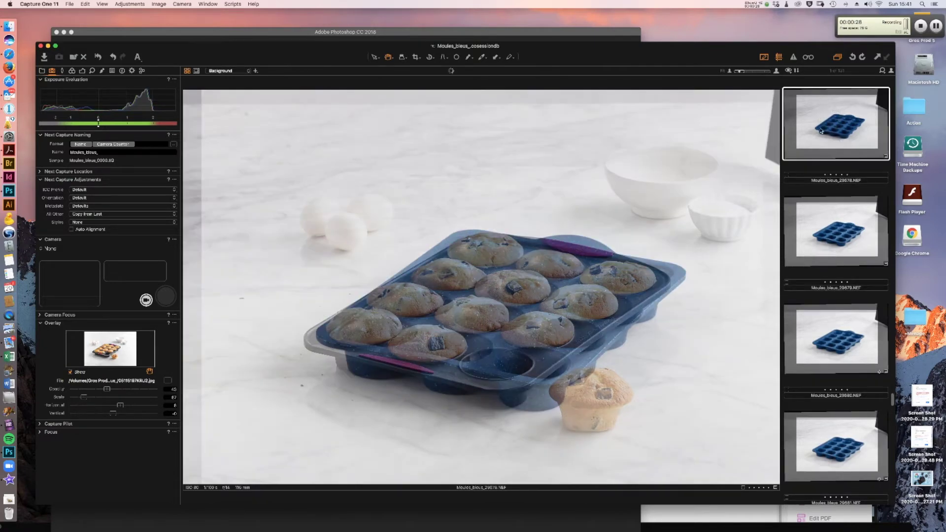
pyautogui.click(832, 231)
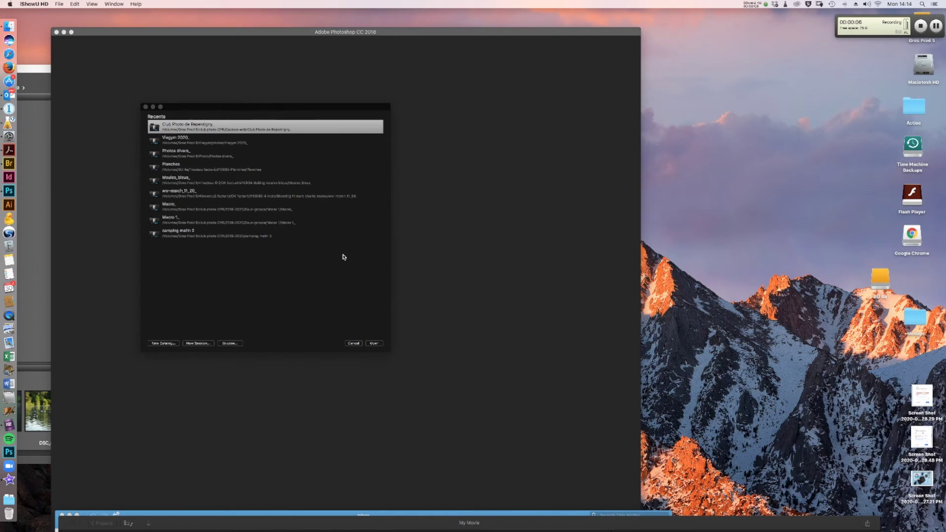
# Step: Create a new Capture One session named "Photo oiseau" with the default subfolders
pyautogui.click(202, 344)
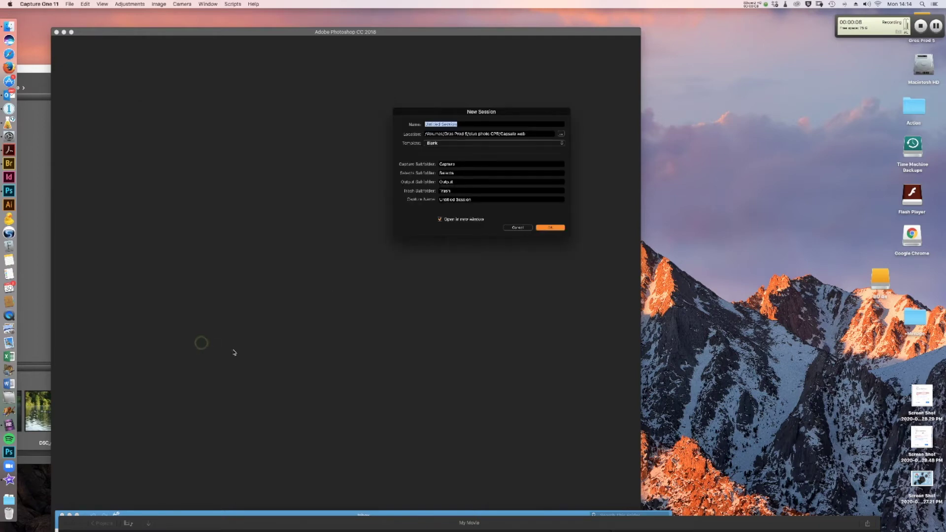
pyautogui.write('Photo oiseau')
pyautogui.click(552, 230)
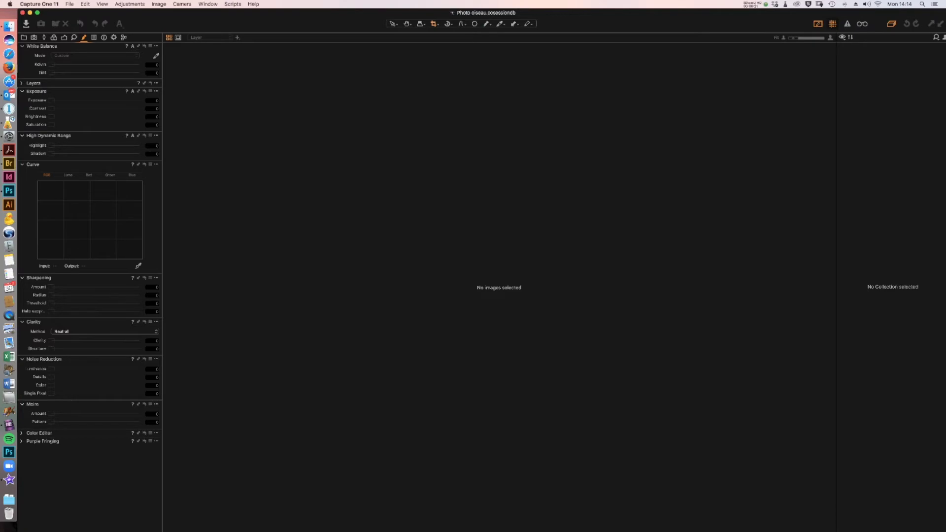
# Step: Examine the Photo oiseau session folder in Finder, including its Output and Trash subfolders
pyautogui.press('super+Tab')
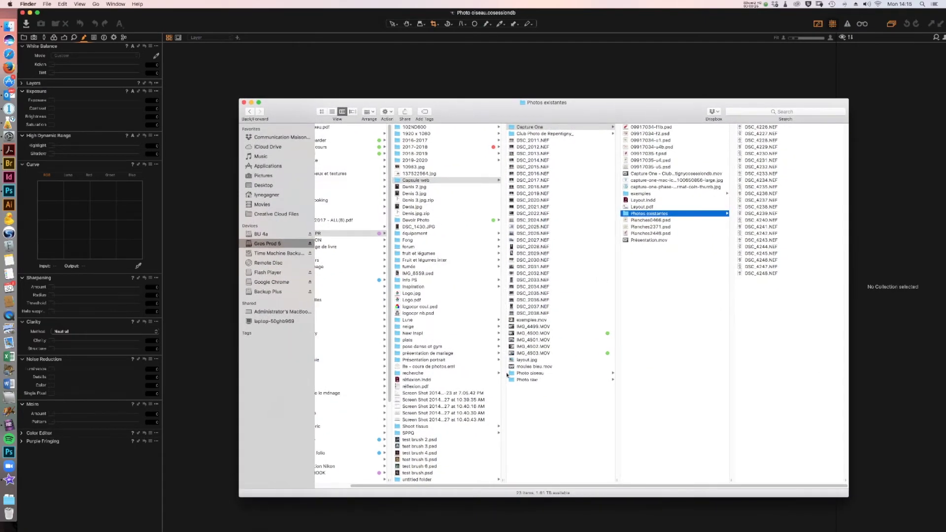
pyautogui.click(528, 373)
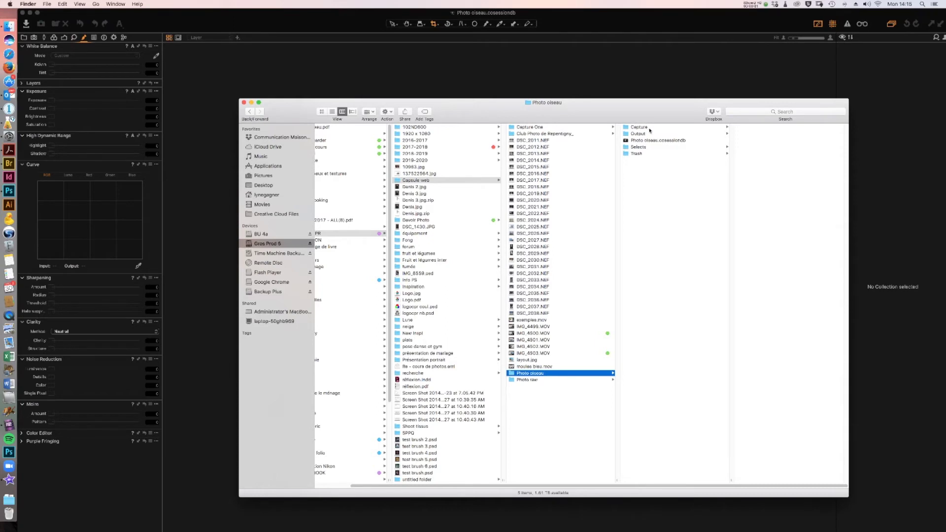
pyautogui.click(647, 134)
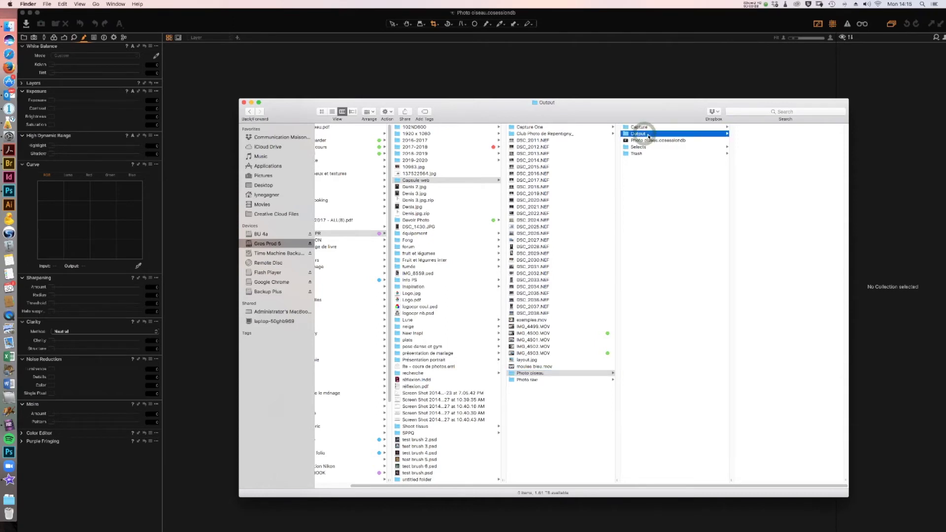
pyautogui.click(643, 153)
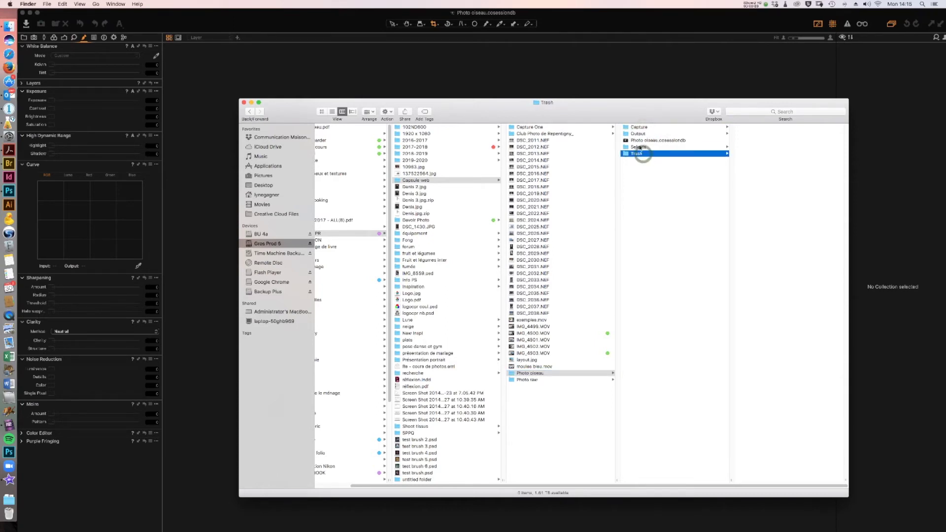
pyautogui.click(643, 178)
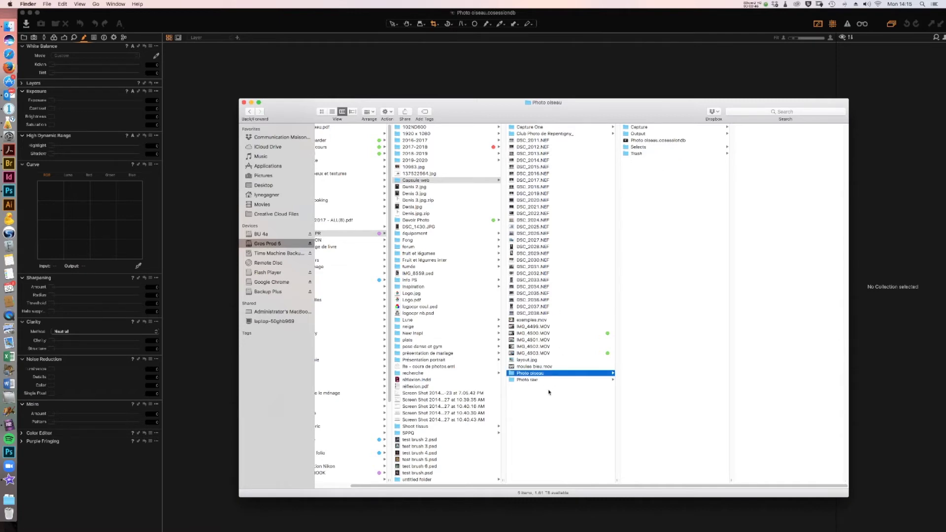
# Step: Load the NEF photos from the Photos existantes folder into the Photo oiseau session and display DSC_4227.NEF
pyautogui.click(641, 213)
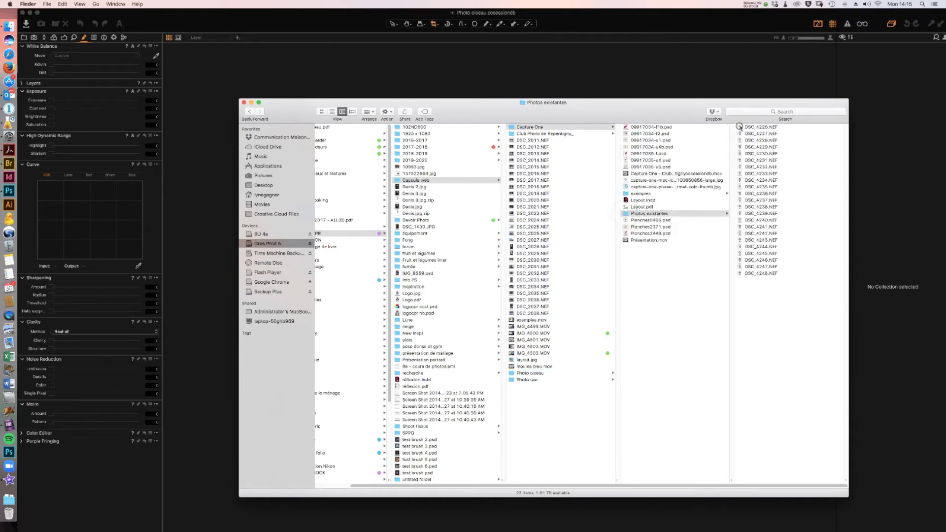
pyautogui.moveTo(739, 126); pyautogui.dragTo(901, 95)
pyautogui.press('super+w')
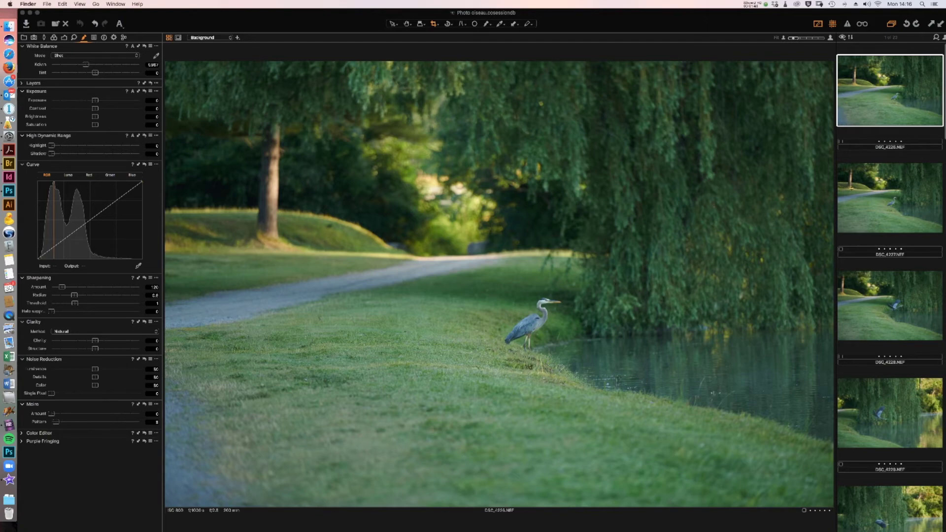
pyautogui.click(875, 256)
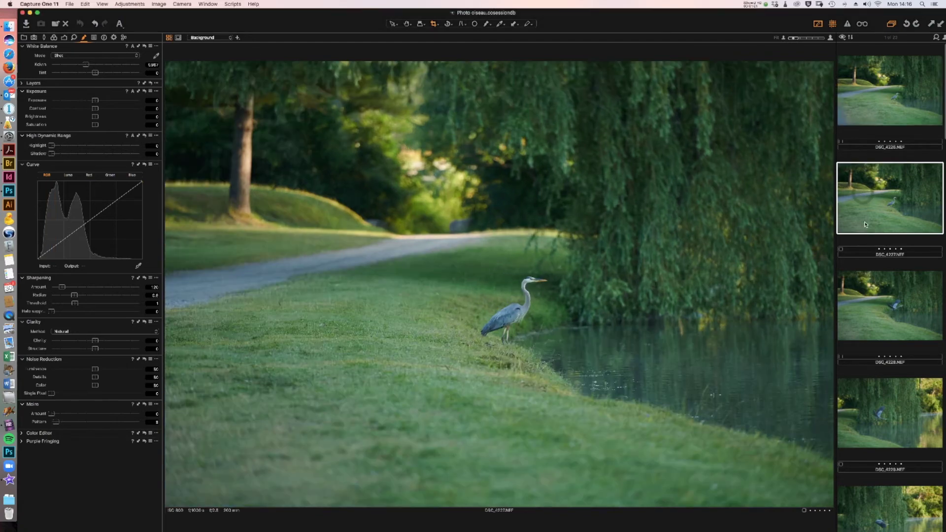
# Step: Browse the heron photos in sequence from DSC_4228.NEF to DSC_4232.NEF
pyautogui.click(877, 295)
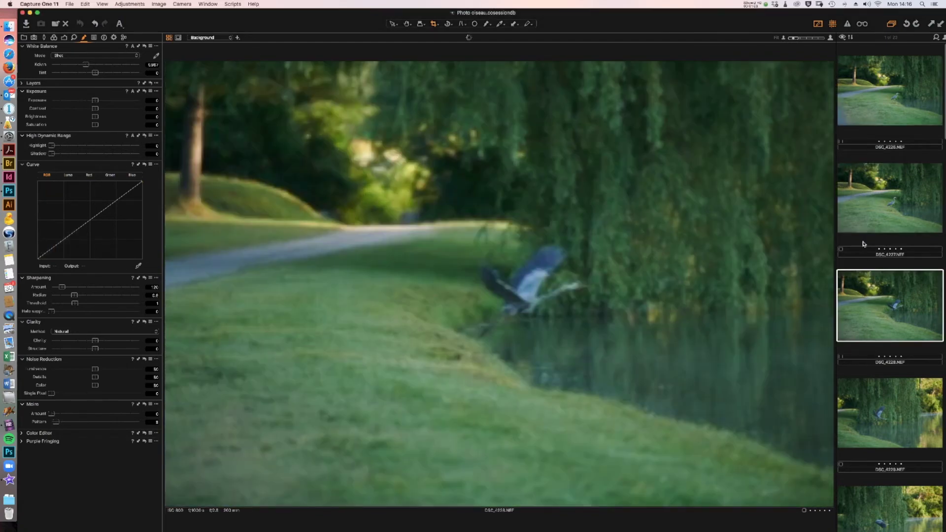
pyautogui.press('Right')
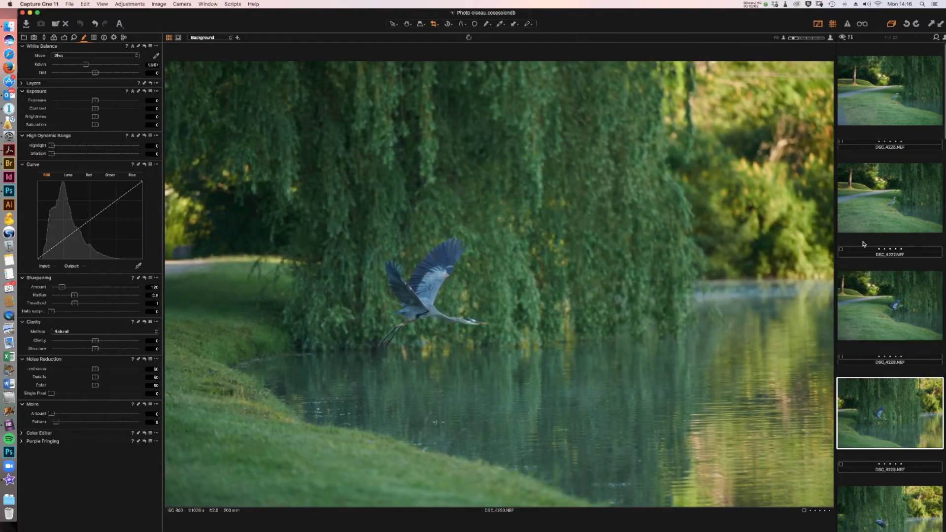
pyautogui.press('Right')
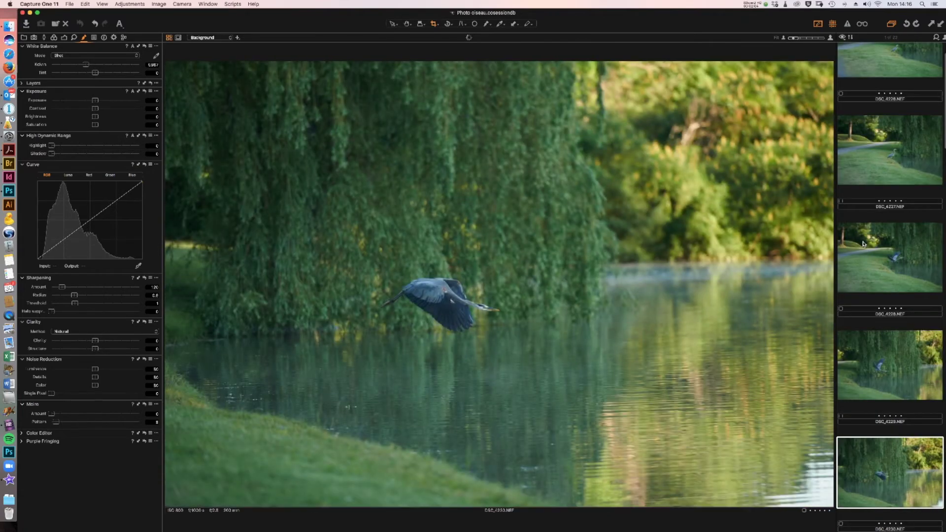
pyautogui.press('Right')
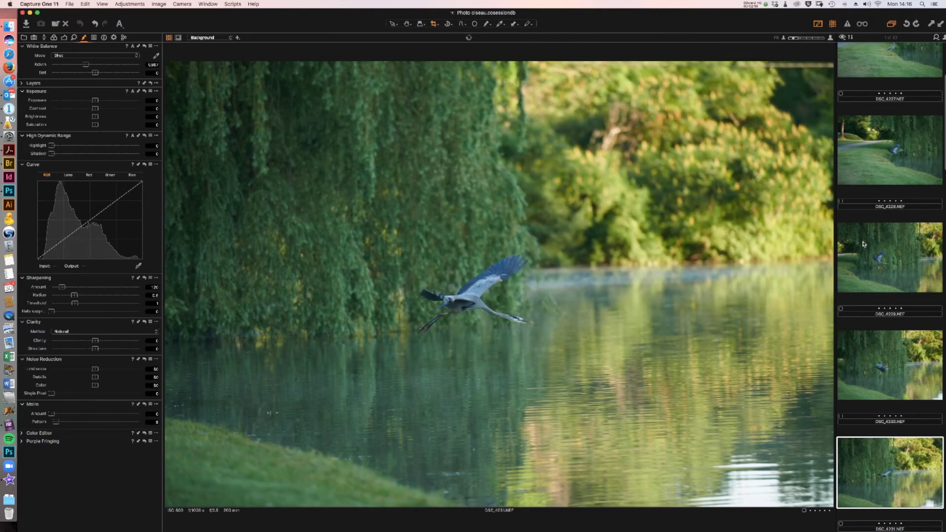
pyautogui.press('Right')
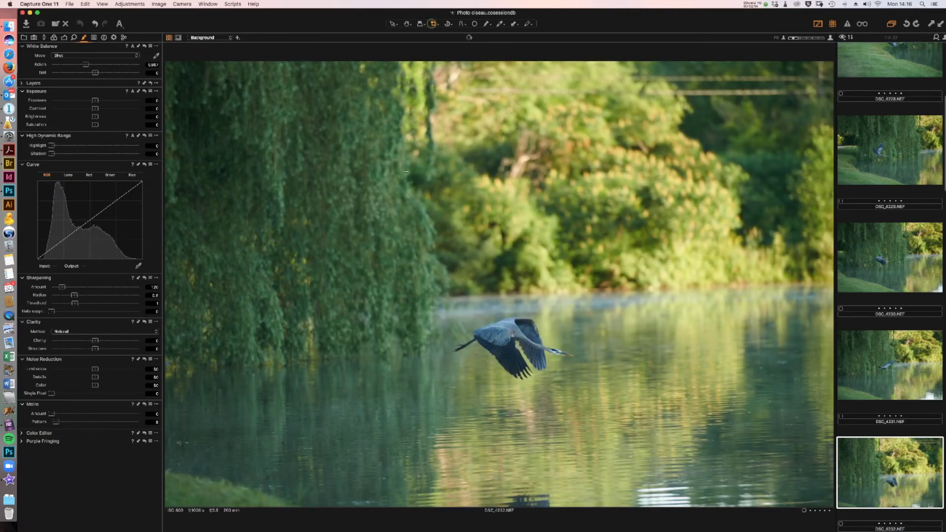
# Step: Crop DSC_4232.NEF closely around the flying heron and select the shadow end point of its RGB curve
pyautogui.moveTo(297, 238); pyautogui.dragTo(646, 410)
pyautogui.click(392, 24)
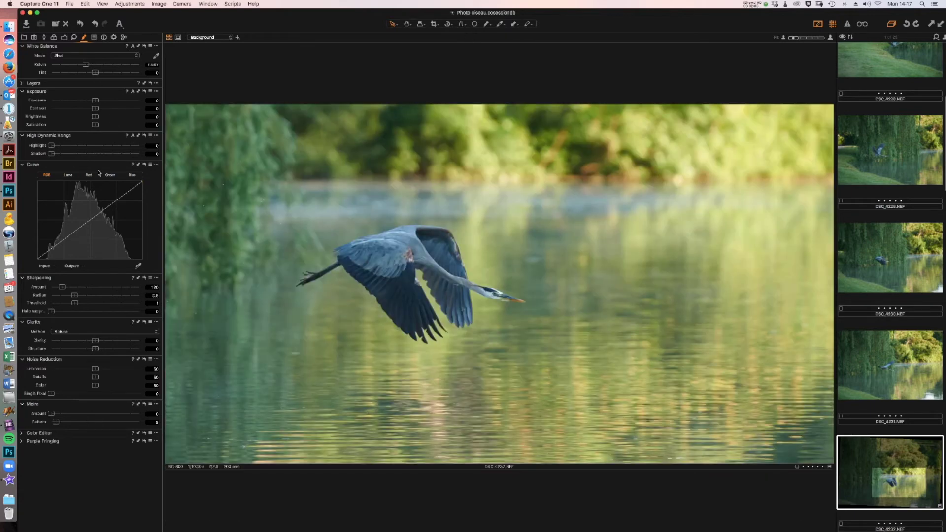
pyautogui.click(39, 258)
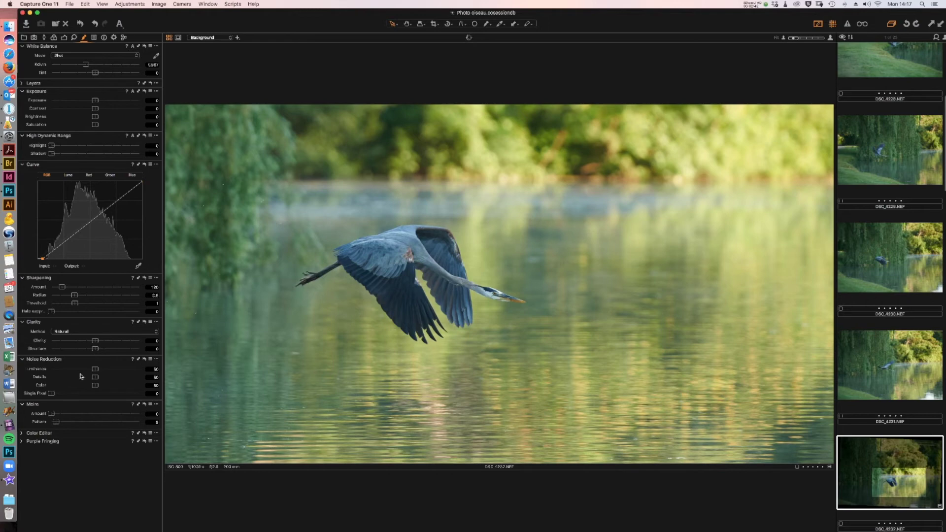
pyautogui.moveTo(96, 373); pyautogui.dragTo(104, 342)
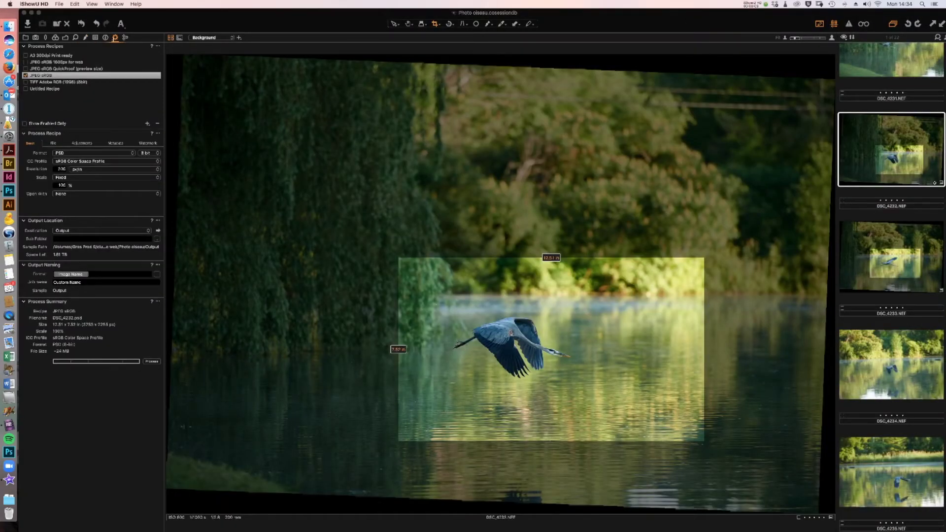
# Step: Process DSC_4232.NEF into the session's Output folder as an 8-bit PSD with the sRGB Color Space Profile
pyautogui.click(89, 154)
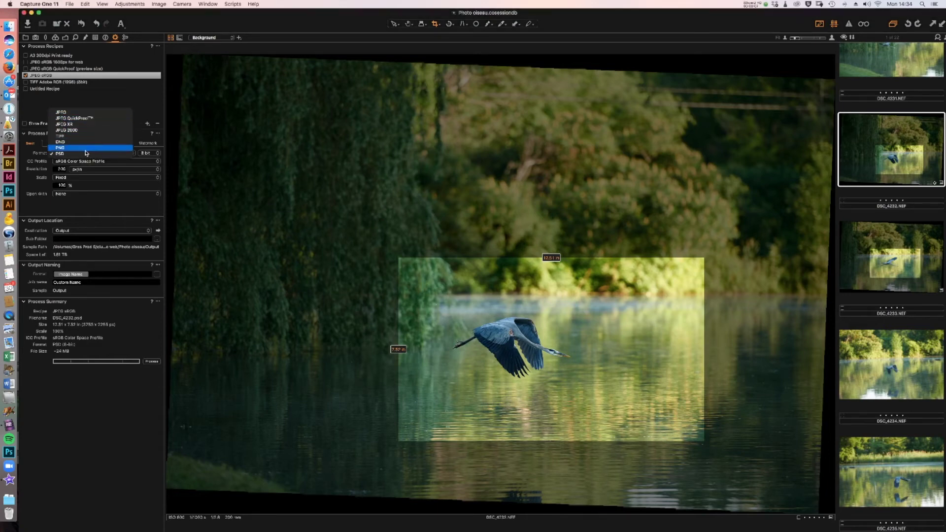
pyautogui.click(101, 161)
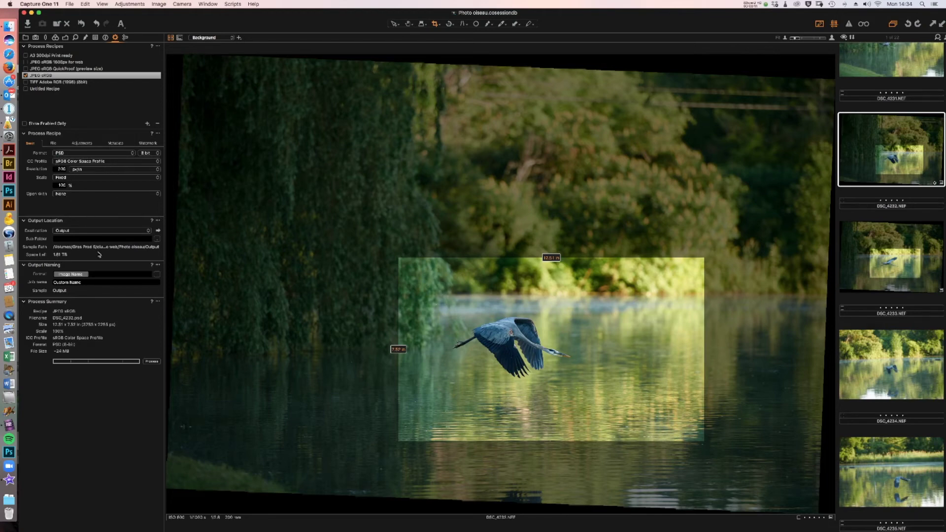
pyautogui.click(152, 363)
# Step: Switch to Finder and select DSC_4232 1.psd in the Output folder of the Photo oiseau session
pyautogui.doubleClick(759, 18)
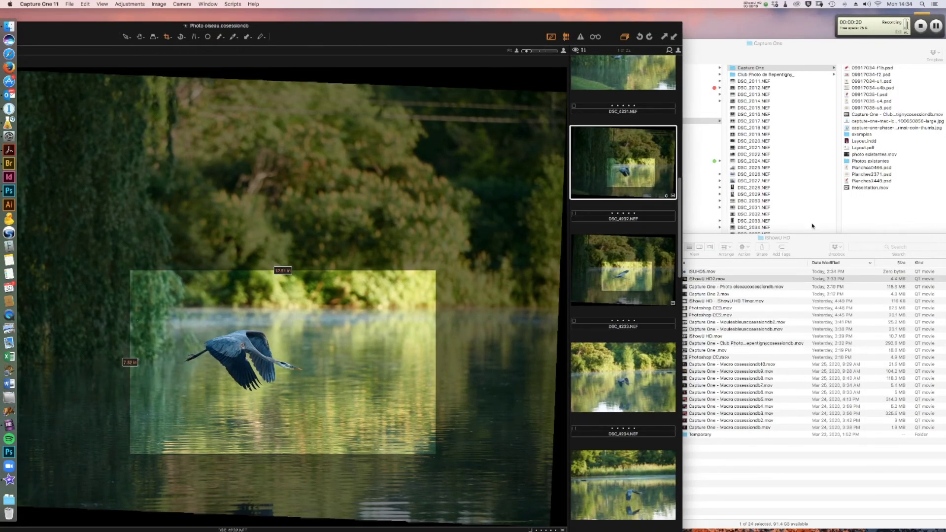
pyautogui.doubleClick(800, 53)
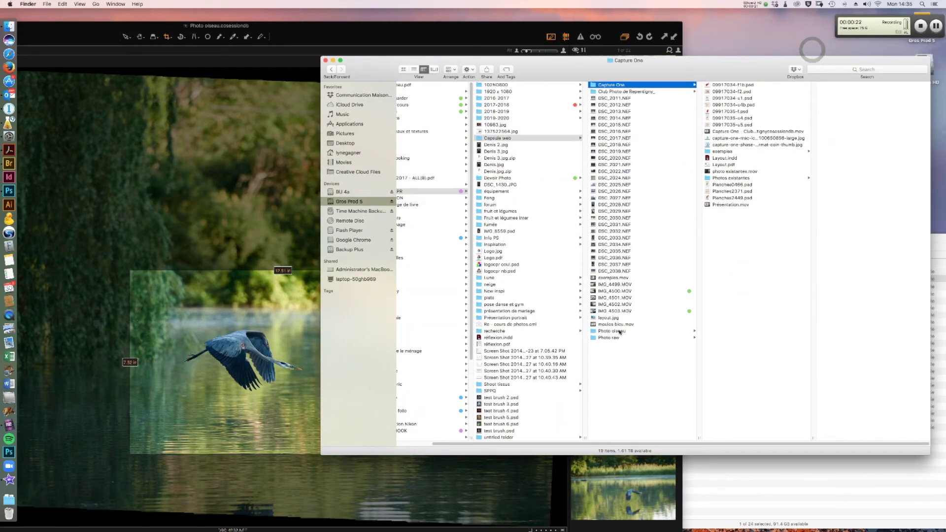
pyautogui.click(626, 332)
pyautogui.click(621, 332)
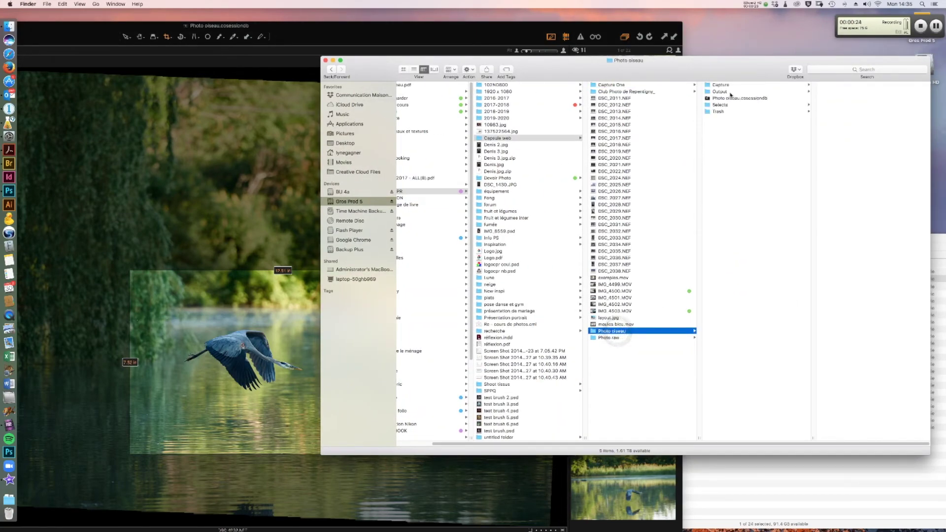
pyautogui.click(727, 92)
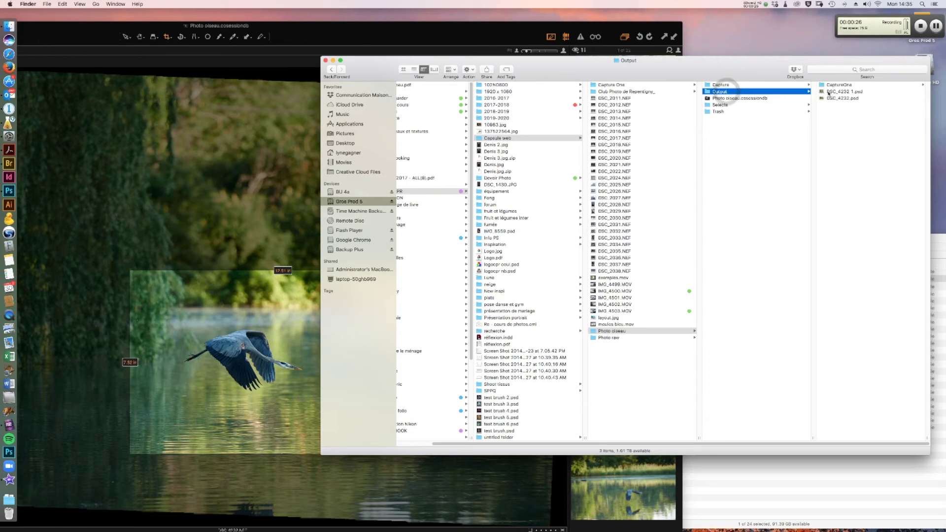
pyautogui.click(826, 92)
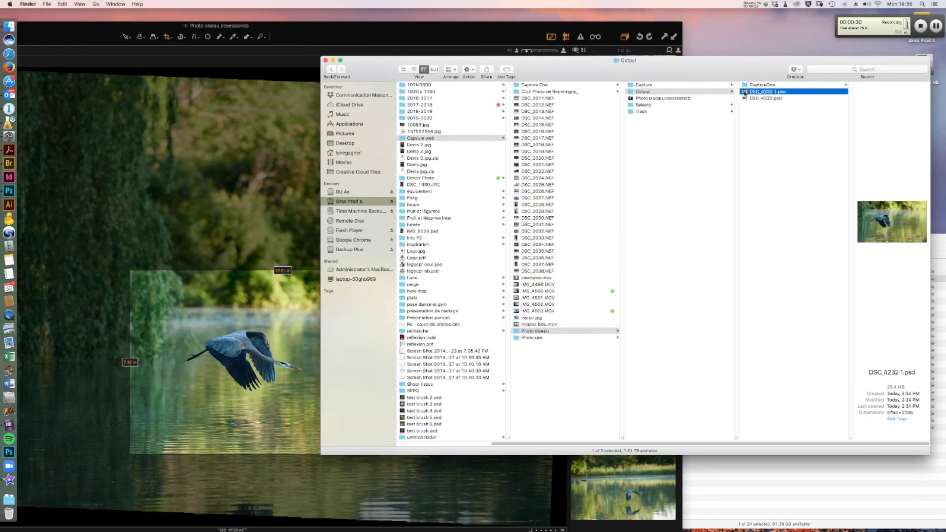
# Step: Open DSC_4232 1.psd in Photoshop, view it at 100%, and close it
pyautogui.moveTo(741, 92); pyautogui.dragTo(5, 192)
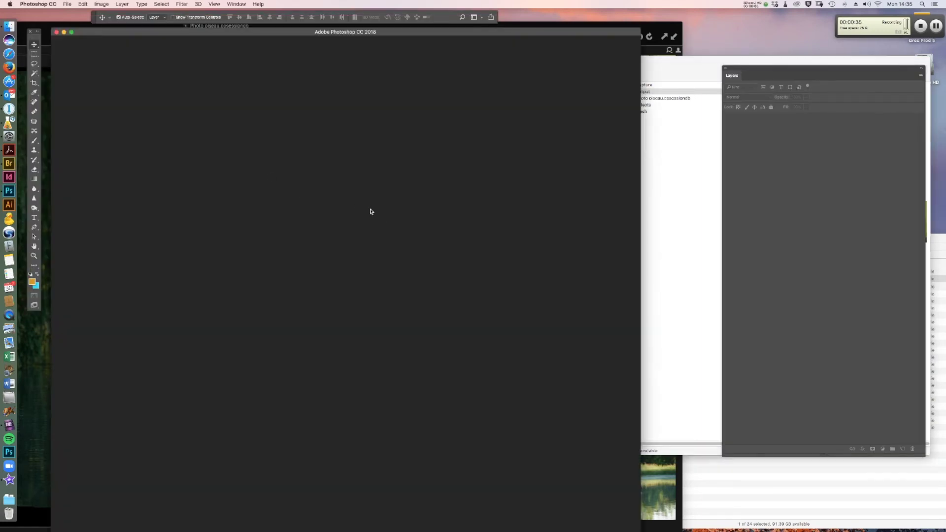
pyautogui.press('super+1')
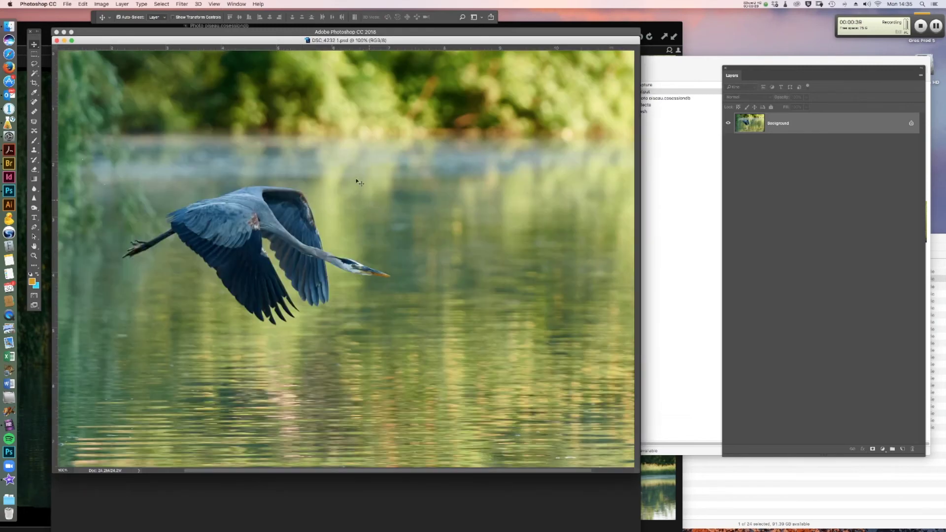
pyautogui.press('super+w')
# Step: Return to Capture One and delete DSC_4247.NEF and DSC_4248.NEF at the end of the bird photo series
pyautogui.click(641, 28)
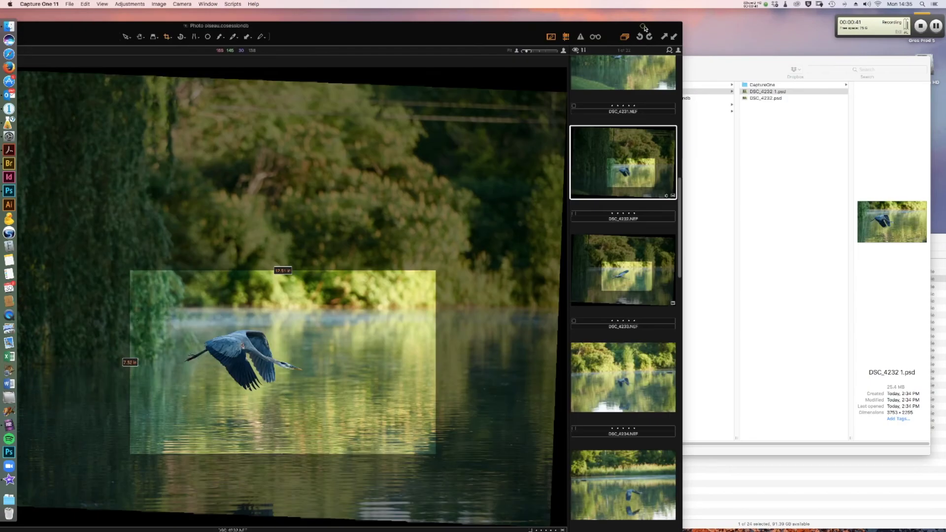
pyautogui.scroll(-15, 680, 268)
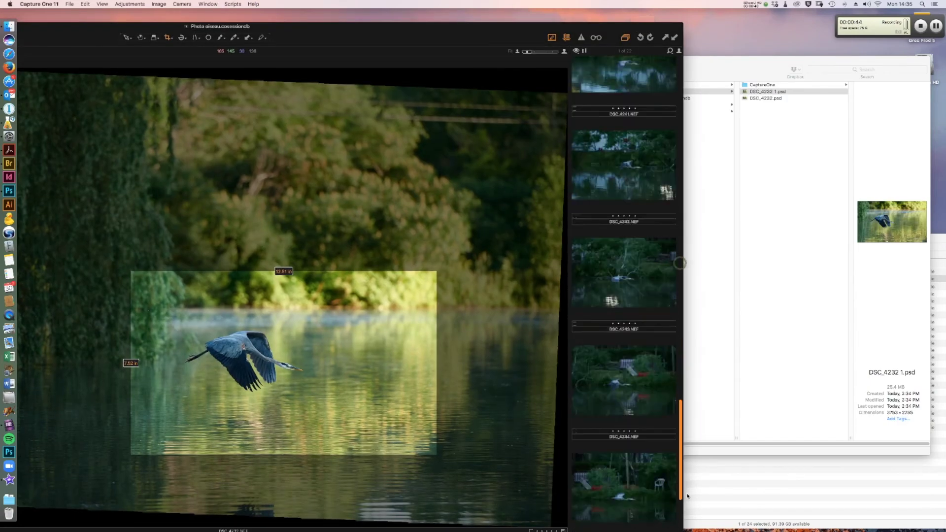
pyautogui.click(641, 495)
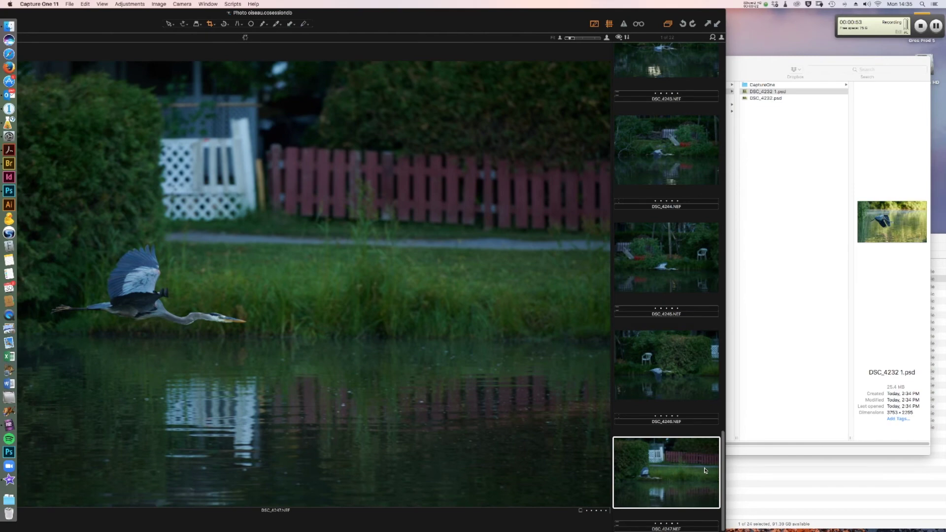
pyautogui.press('Delete')
# Step: Switch to Finder and check the session's Trash folder for the deleted NEF photos
pyautogui.click(777, 144)
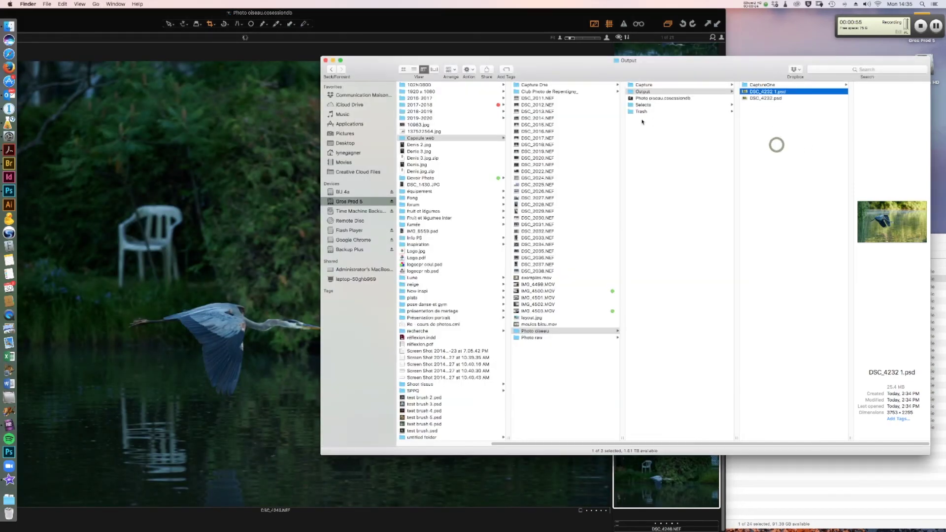
pyautogui.click(639, 112)
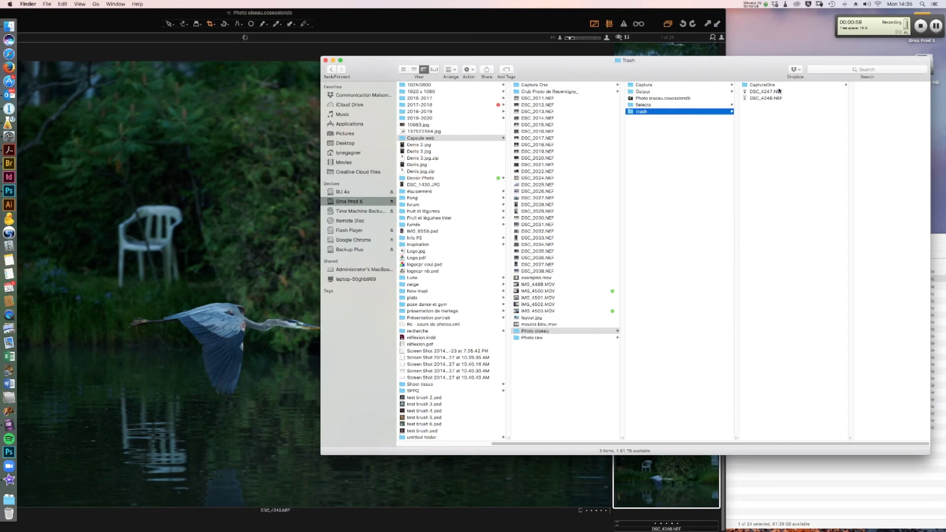
pyautogui.click(776, 110)
pyautogui.click(679, 149)
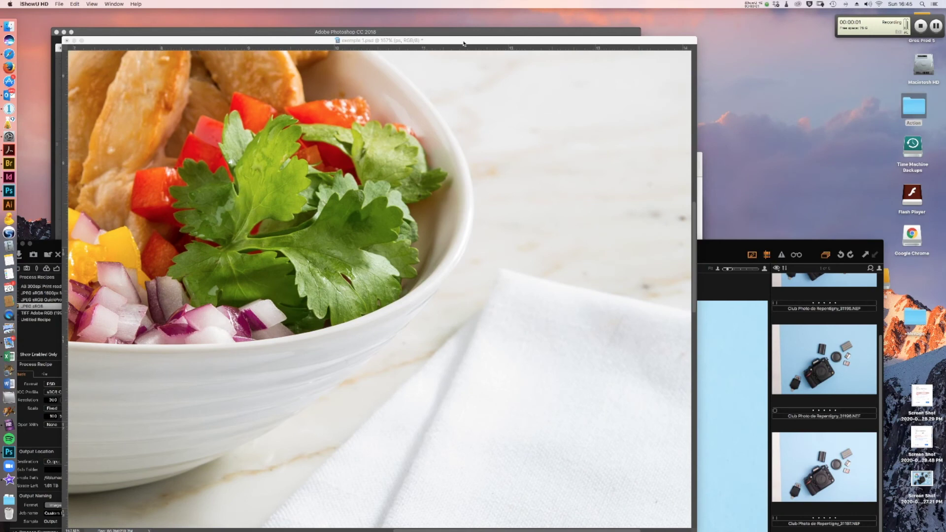
# Step: Compare the C1 and ps renderings of the salad bowl in Photoshop's exemple 1.psd by hiding and showing the ps layer
pyautogui.click(459, 41)
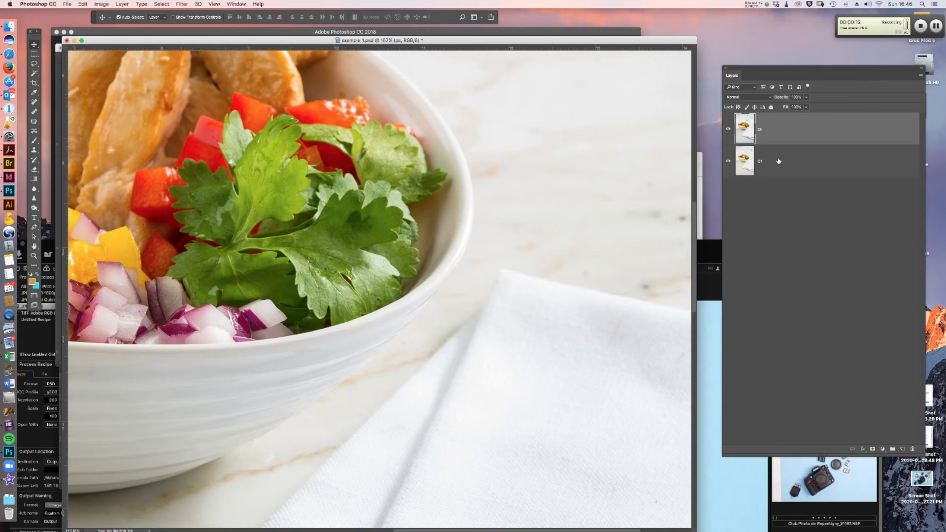
pyautogui.click(729, 131)
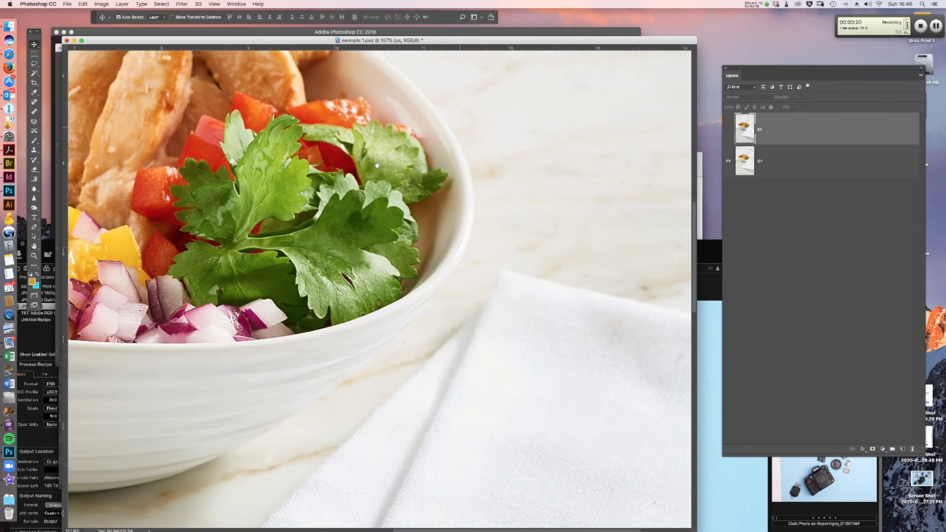
pyautogui.hscroll(-5, 405, 155)
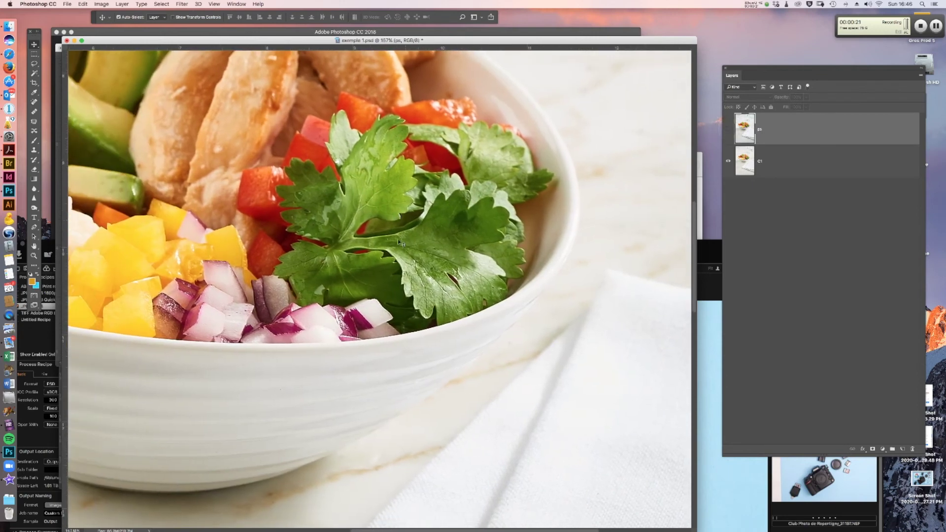
pyautogui.click(728, 131)
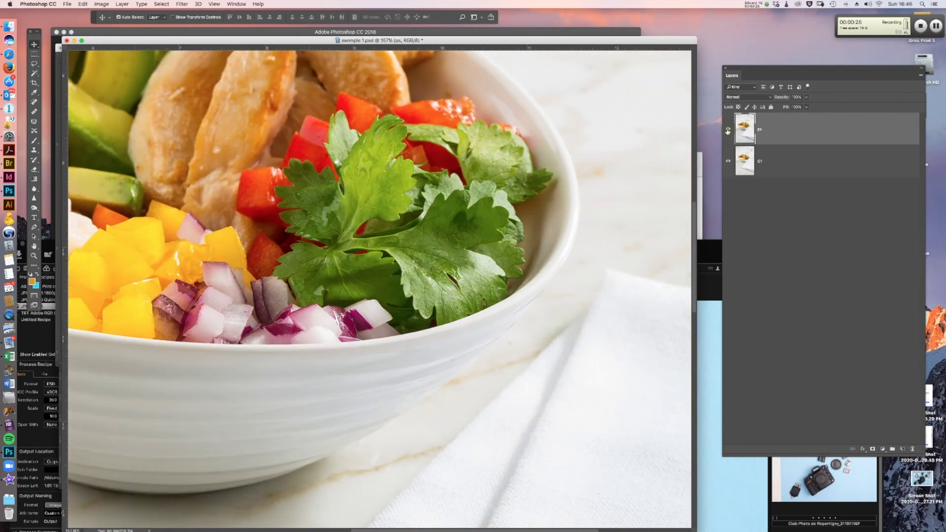
pyautogui.click(727, 131)
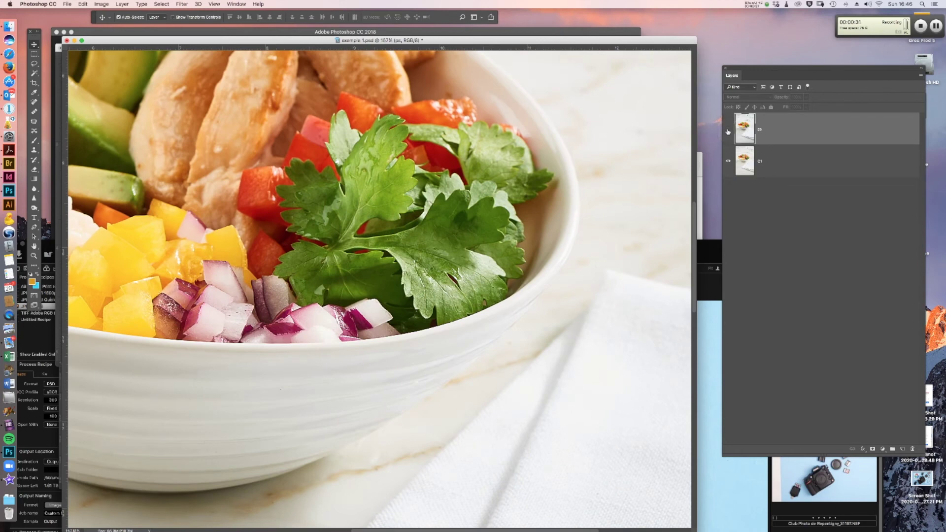
pyautogui.click(727, 131)
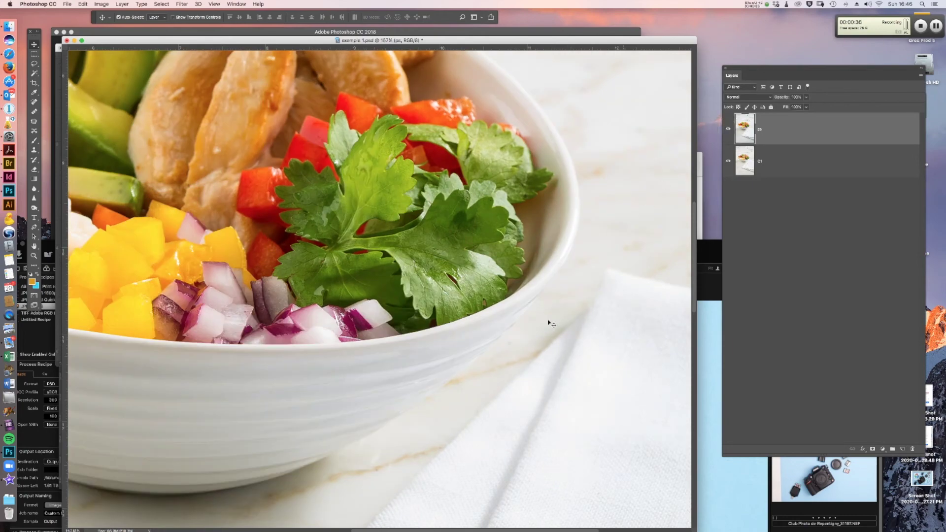
# Step: Compare the ps and C1 layers over the white napkin in exemple 1.psd and close the document
pyautogui.moveTo(519, 403); pyautogui.dragTo(419, 201)
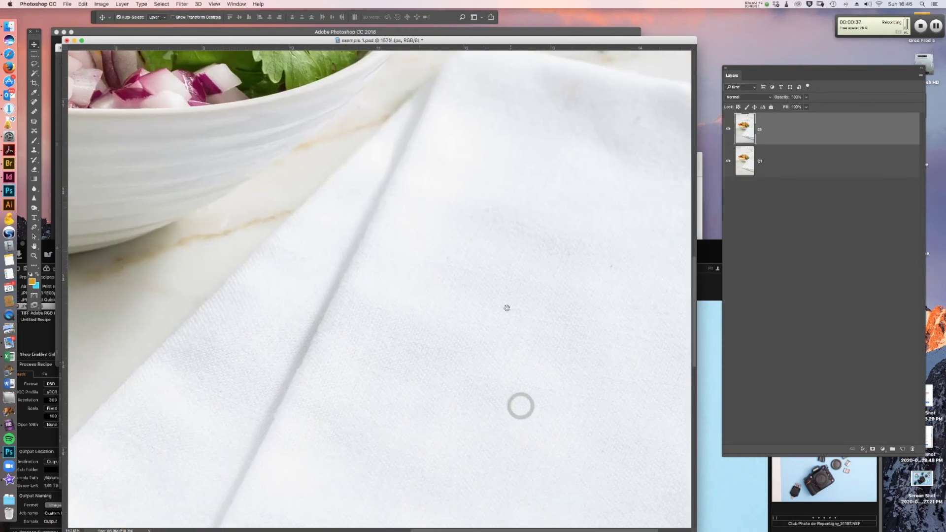
pyautogui.moveTo(507, 308); pyautogui.dragTo(456, 279)
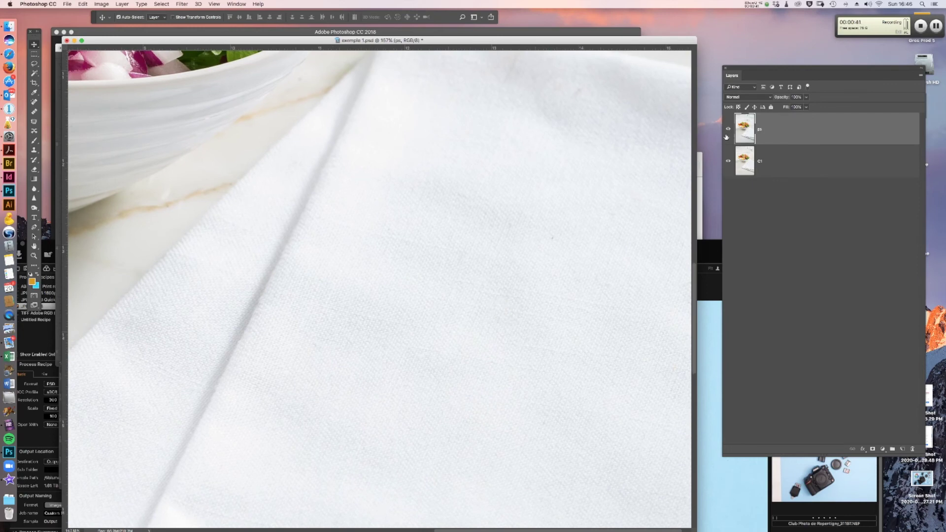
pyautogui.click(730, 131)
pyautogui.click(729, 131)
pyautogui.click(729, 131)
pyautogui.click(729, 130)
pyautogui.press('super+w')
pyautogui.click(450, 171)
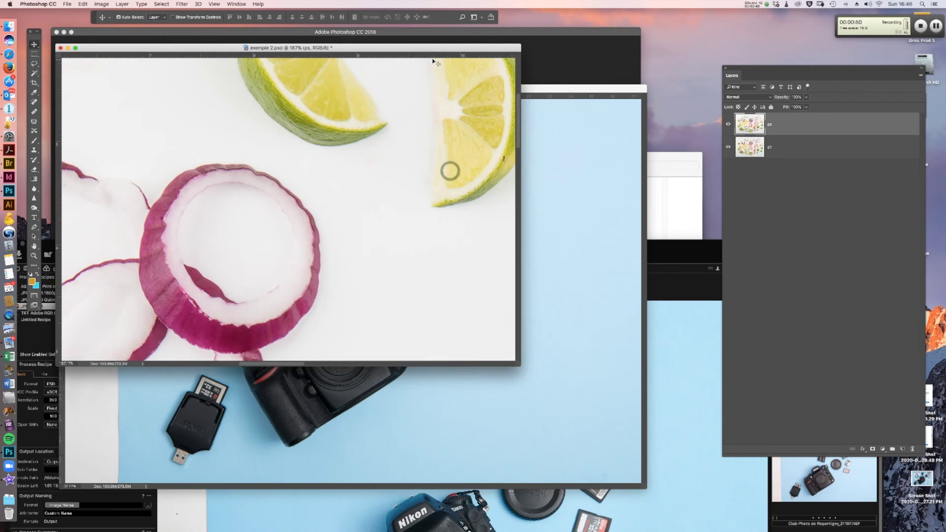
# Step: Compare the ps and c1 renderings of the large red onion slice in exemple 2.psd by hiding the ps layer
pyautogui.moveTo(432, 49); pyautogui.dragTo(465, 74)
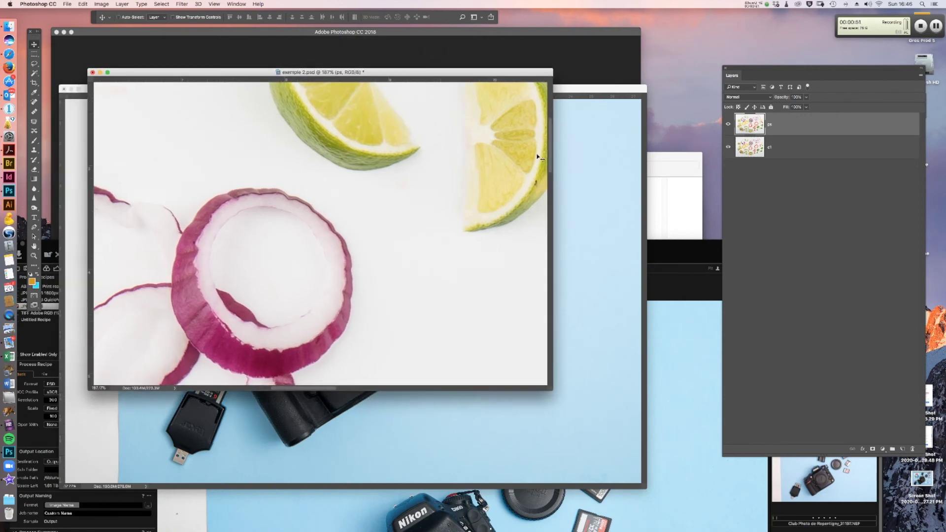
pyautogui.press('super+0')
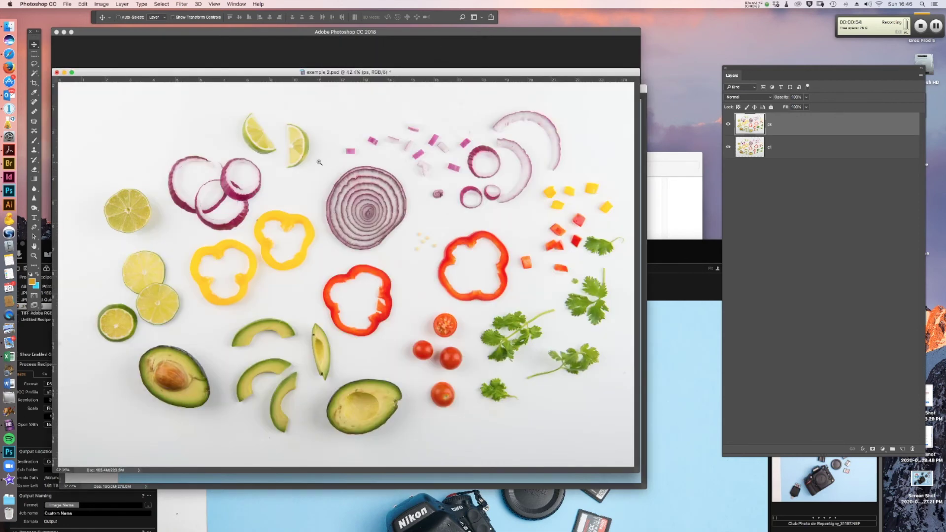
pyautogui.moveTo(322, 165); pyautogui.dragTo(405, 208)
pyautogui.scroll(-3, 405, 208)
pyautogui.hscroll(5, 405, 208)
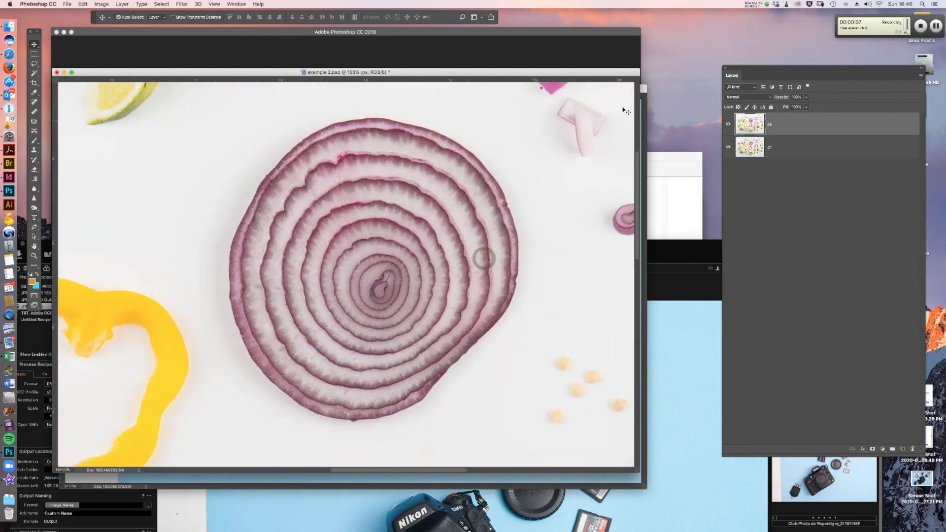
pyautogui.click(729, 125)
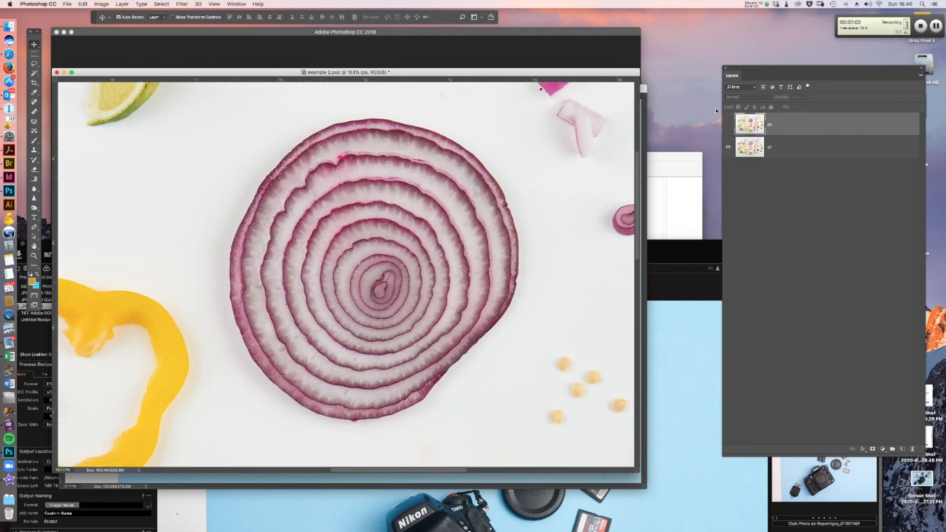
# Step: Compare the ps and c1 layers of exemple 2.psd at 100% and close the document without saving
pyautogui.press('super+0')
pyautogui.press('super+1')
pyautogui.moveTo(357, 193); pyautogui.dragTo(450, 201)
pyautogui.click(728, 125)
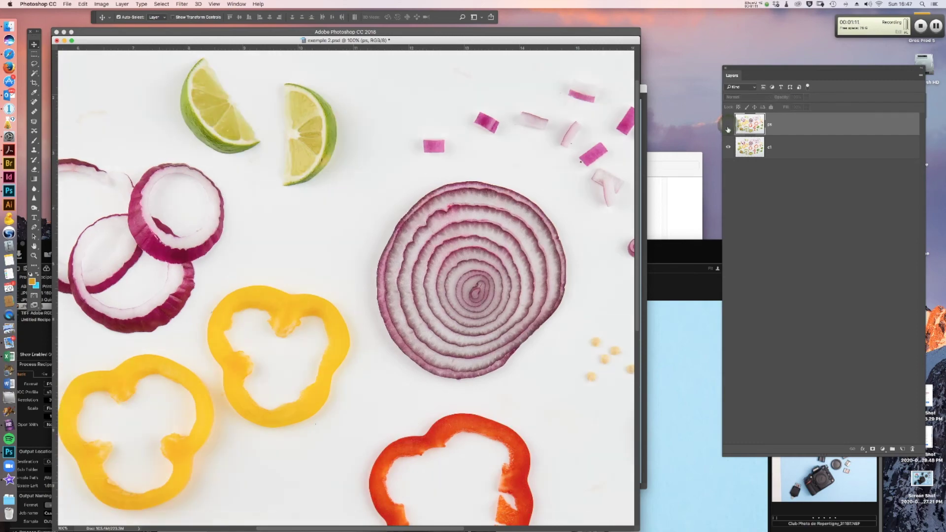
pyautogui.click(728, 125)
pyautogui.hscroll(3, 352, 230)
pyautogui.scroll(-2, 352, 230)
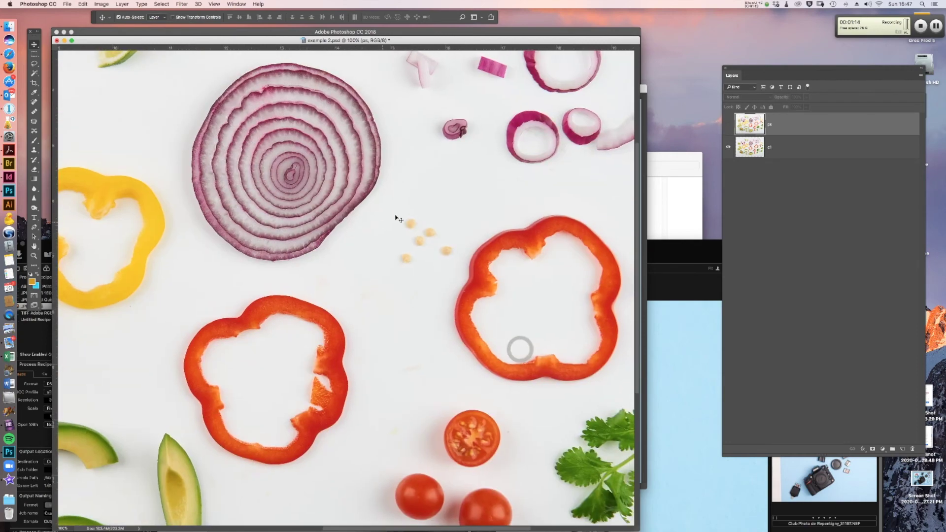
pyautogui.press('super+w')
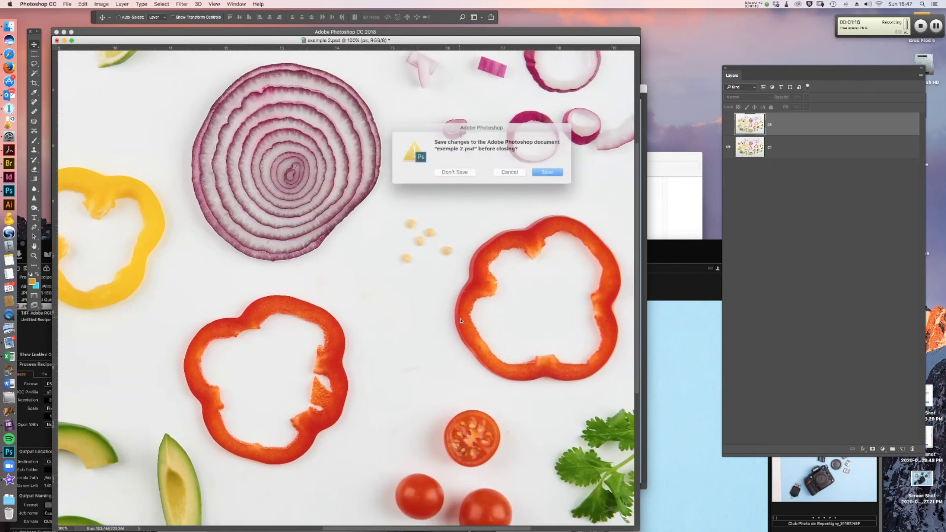
pyautogui.click(457, 171)
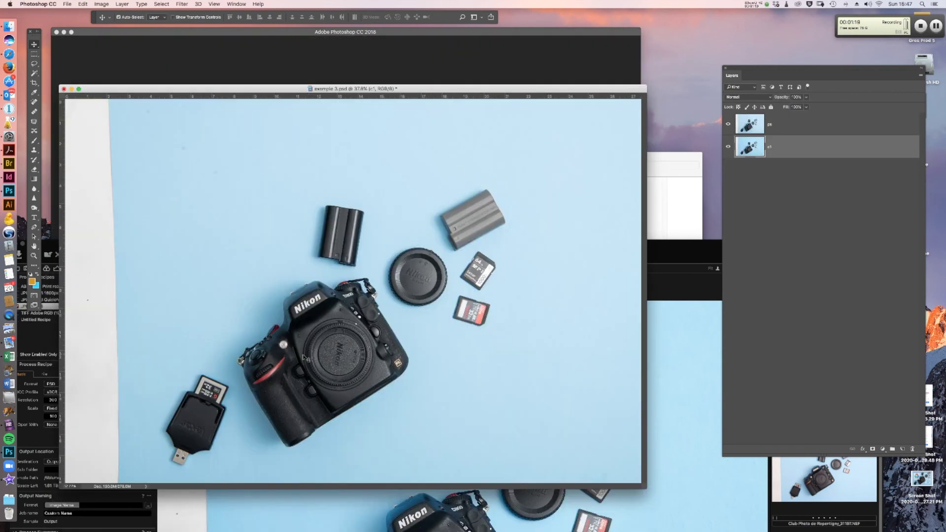
# Step: Compare the ps and c1 layers on the Nikon camera body in exemple 3.psd, close up and at 100%
pyautogui.scroll(10, 399, 338)
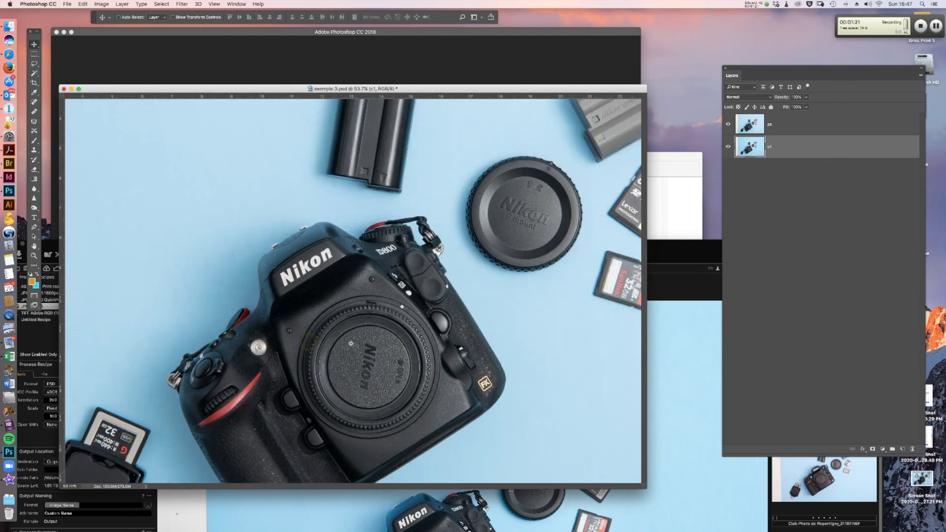
pyautogui.scroll(-5, 398, 338)
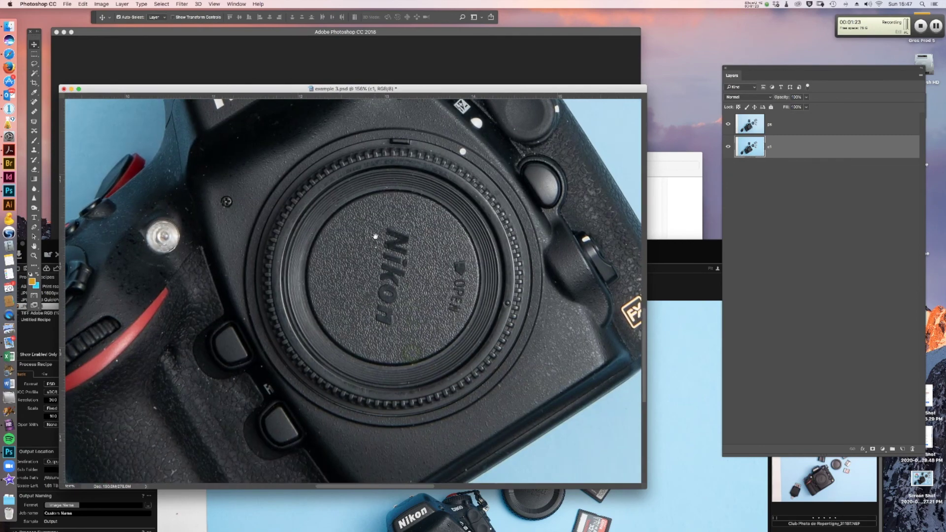
pyautogui.click(728, 124)
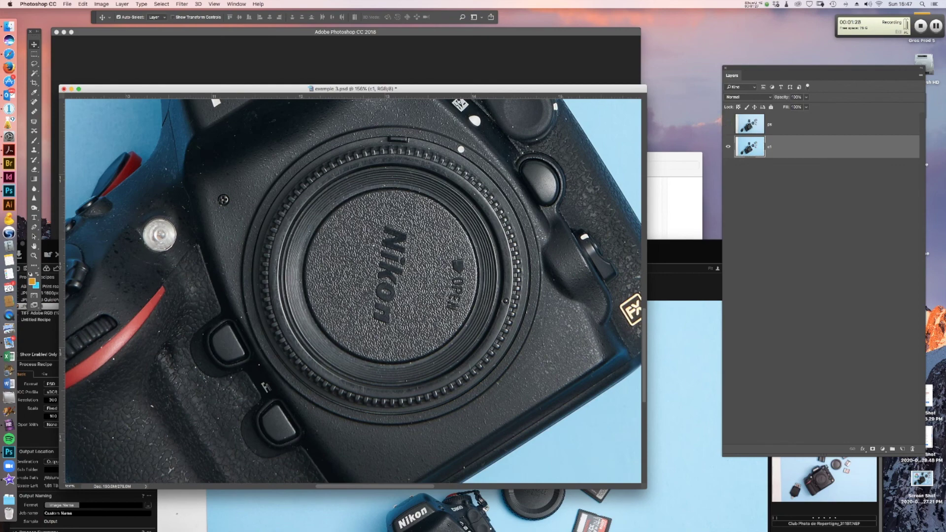
pyautogui.press('super+1')
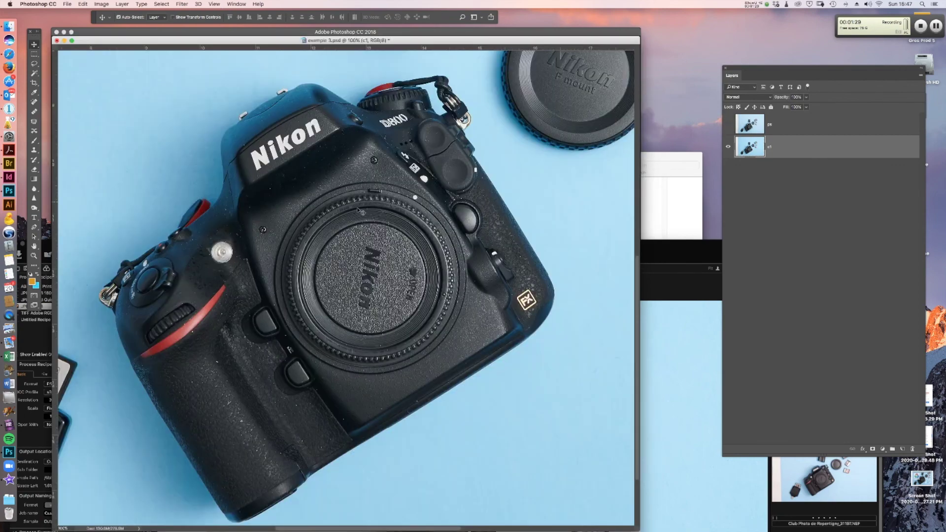
pyautogui.click(727, 125)
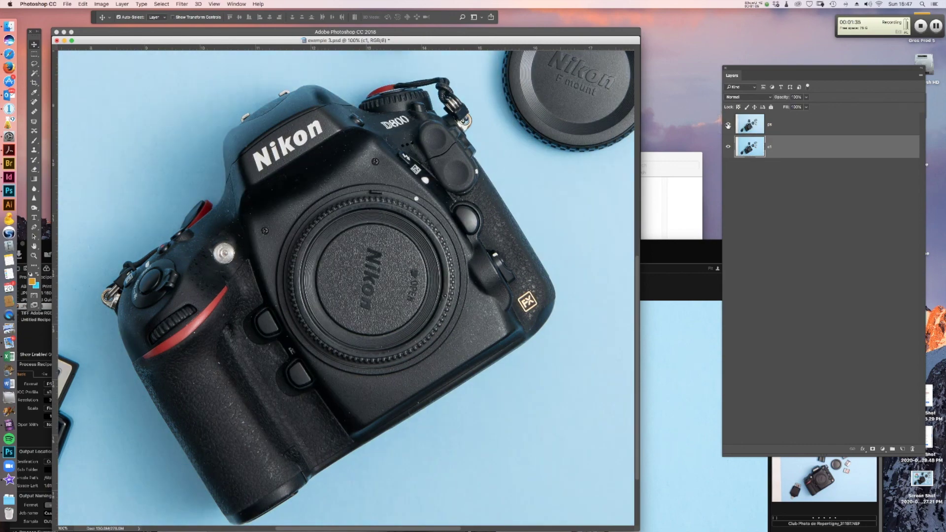
pyautogui.click(727, 125)
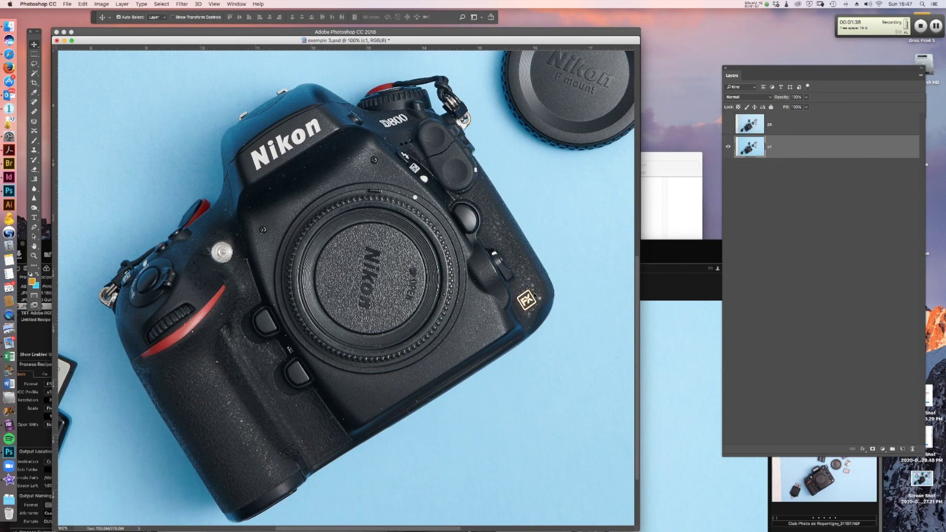
# Step: Compare the c1 and ps renderings around the camera's FX badge by showing the ps layer again
pyautogui.scroll(6, 535, 295)
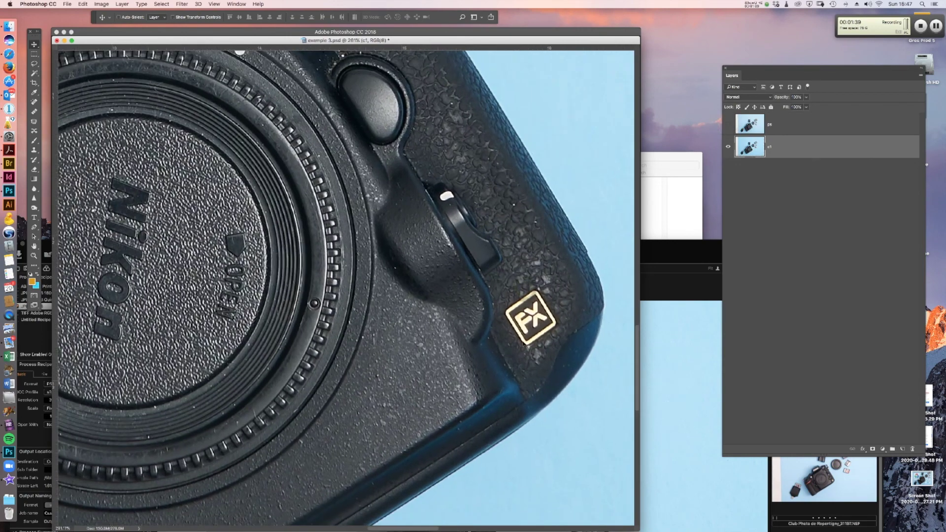
pyautogui.click(728, 125)
pyautogui.press('super+Tab')
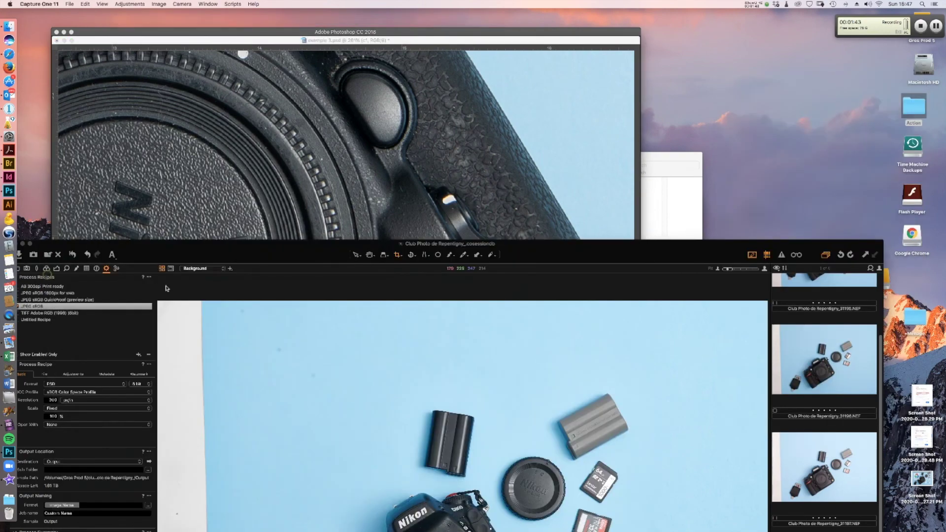
pyautogui.click(181, 39)
# Step: Examine the ps rendering of the camera's body cap, grip and shutter button area up close
pyautogui.scroll(10, 506, 236)
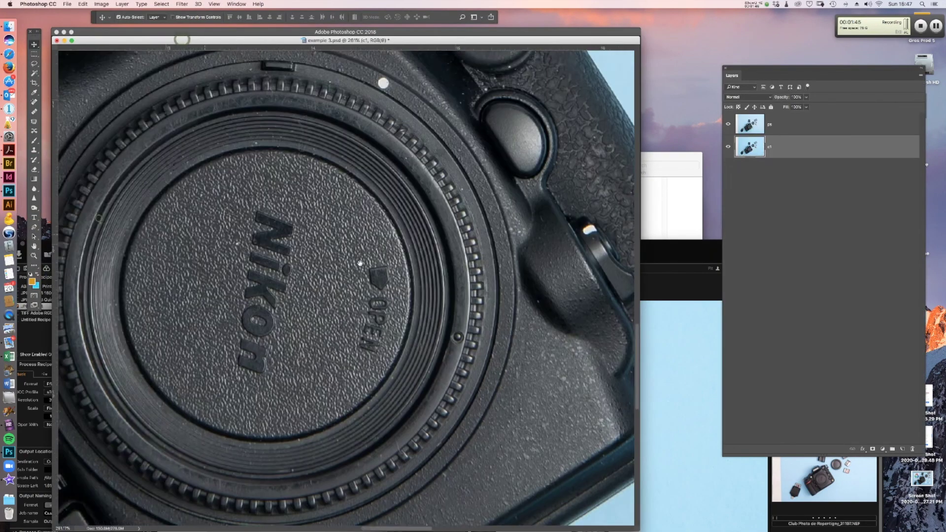
pyautogui.hscroll(-15, 507, 236)
pyautogui.scroll(-8, 506, 236)
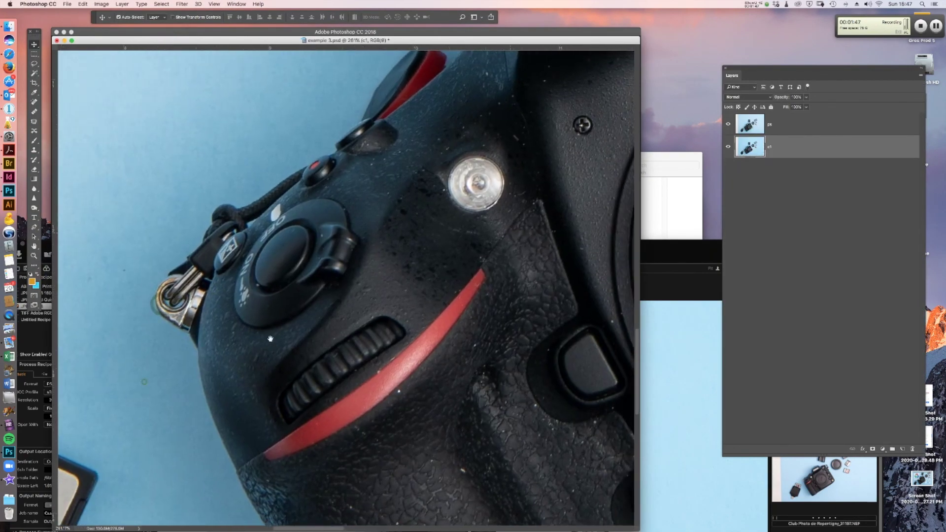